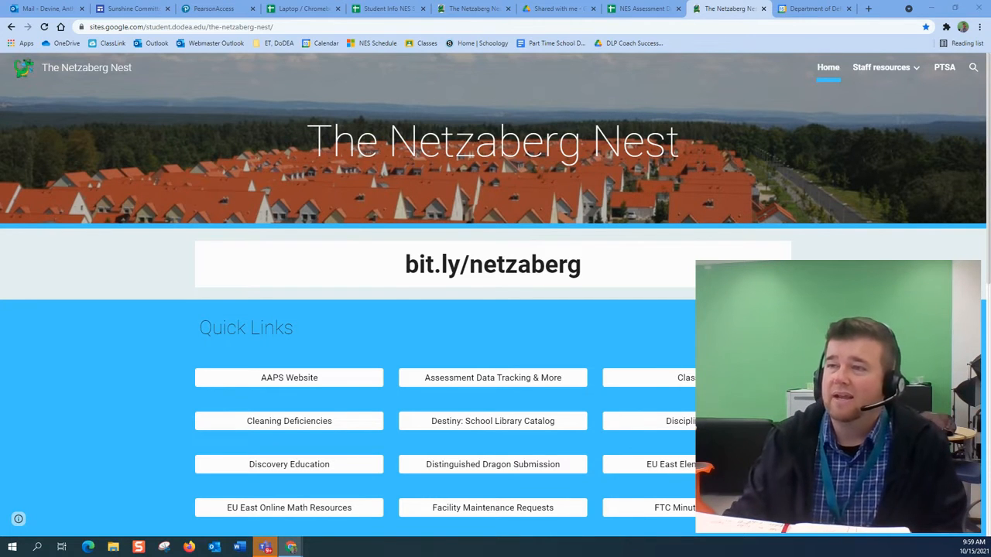
- Open the Assessment Data Tracking & More page and scroll to the Copy the Unit Test Grouping by Standard Spreadsheet link
left_click(490, 390)
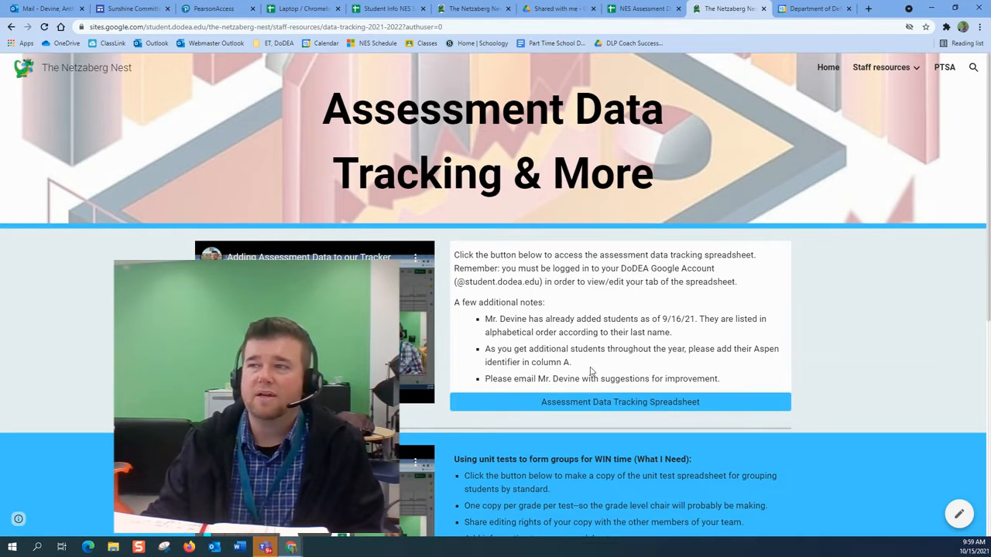
scroll(621, 404, "down", 2)
scroll(622, 404, "down", 3)
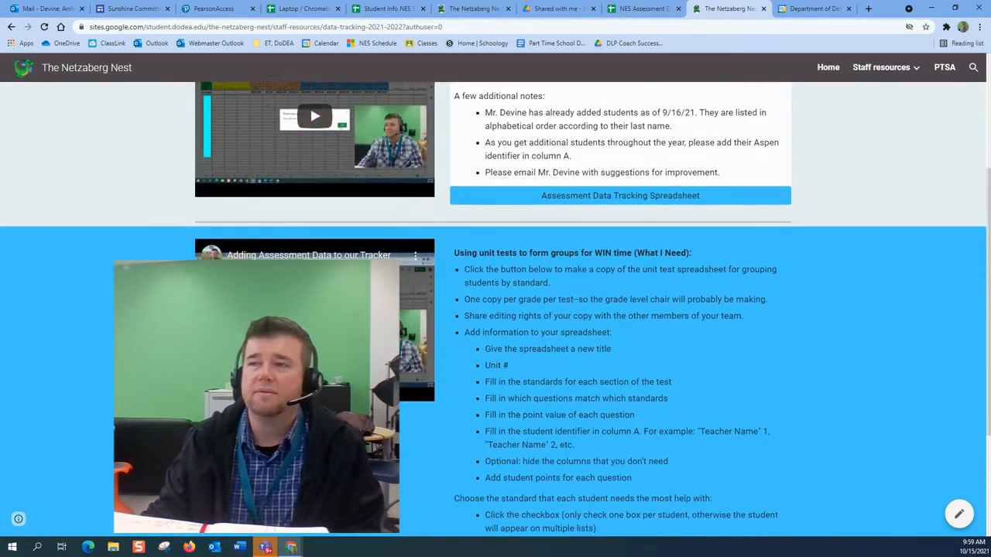
scroll(622, 404, "down", 1)
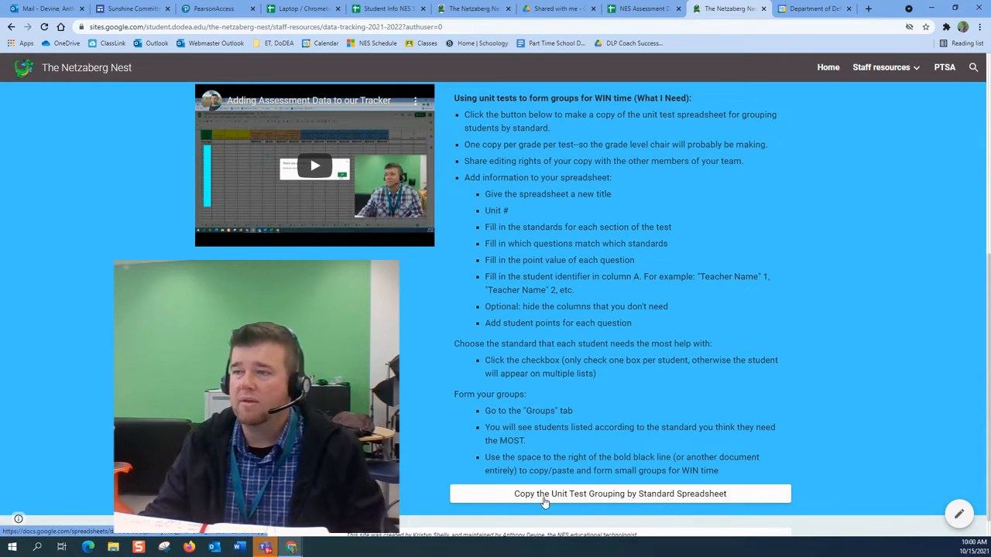
- Make your own copy of the Unit Test Grouping by Standard template spreadsheet
left_click(694, 498)
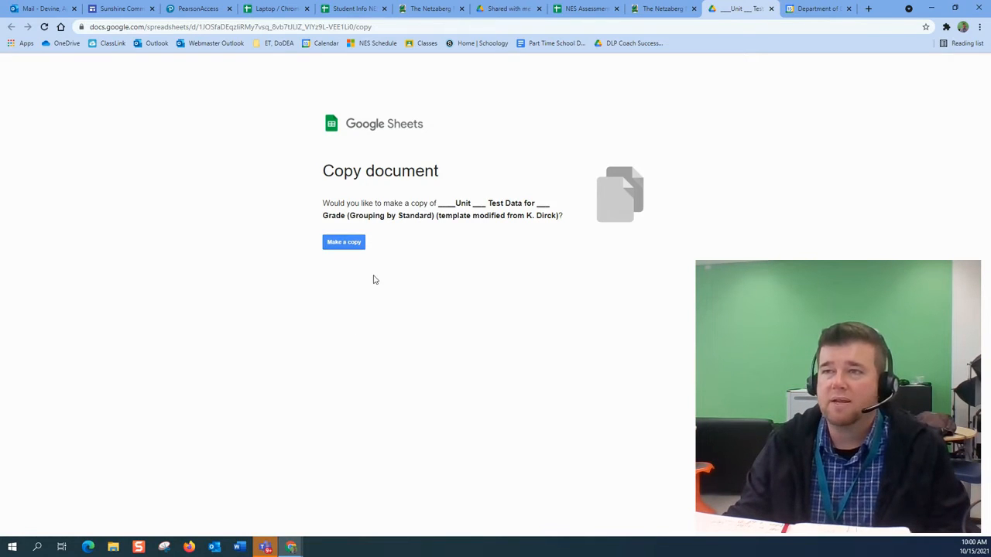
left_click(350, 245)
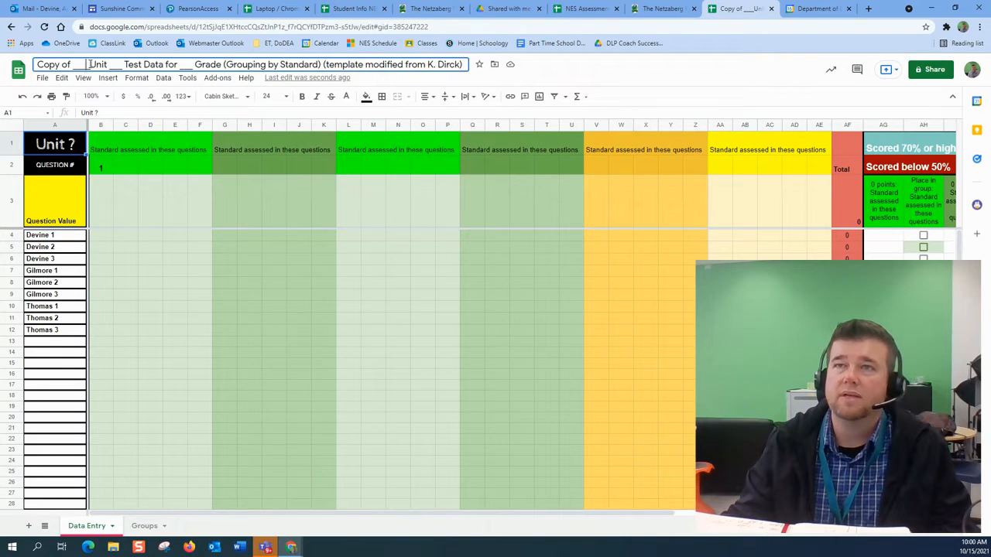
- Rename the spreadsheet to 'Copy of Math Unit 5 Test Data for 4th Grade'
left_click_drag(86, 65, 74, 65)
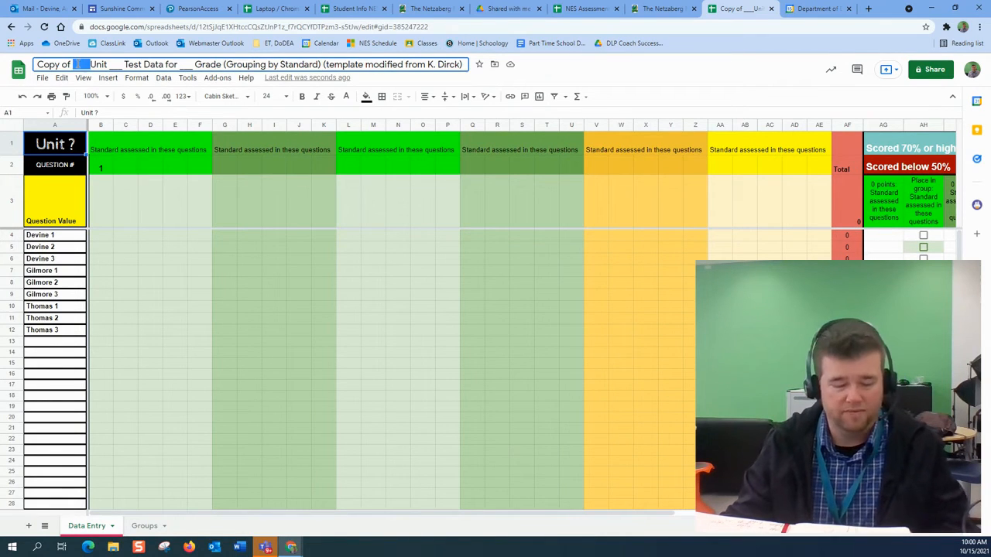
type("5")
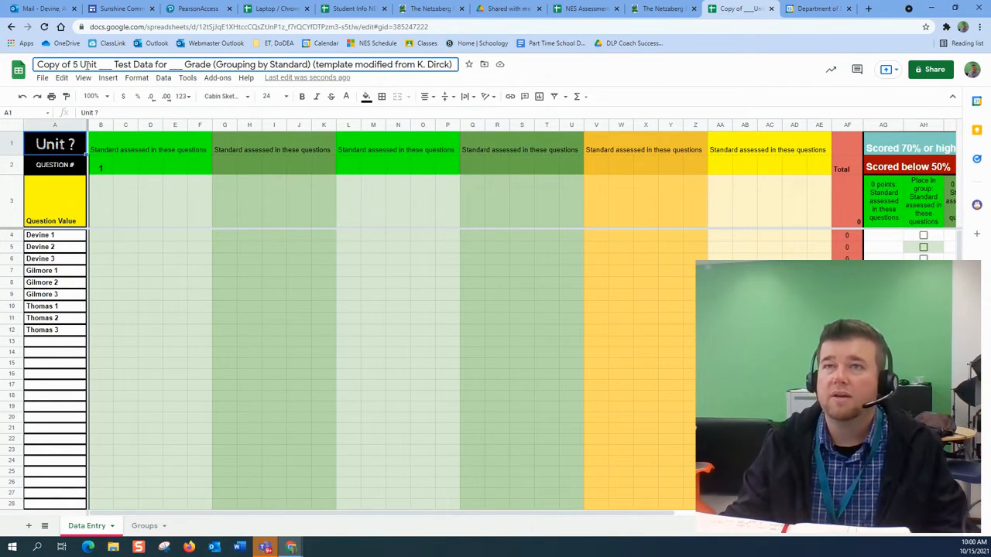
left_click_drag(86, 65, 77, 65)
type("Math")
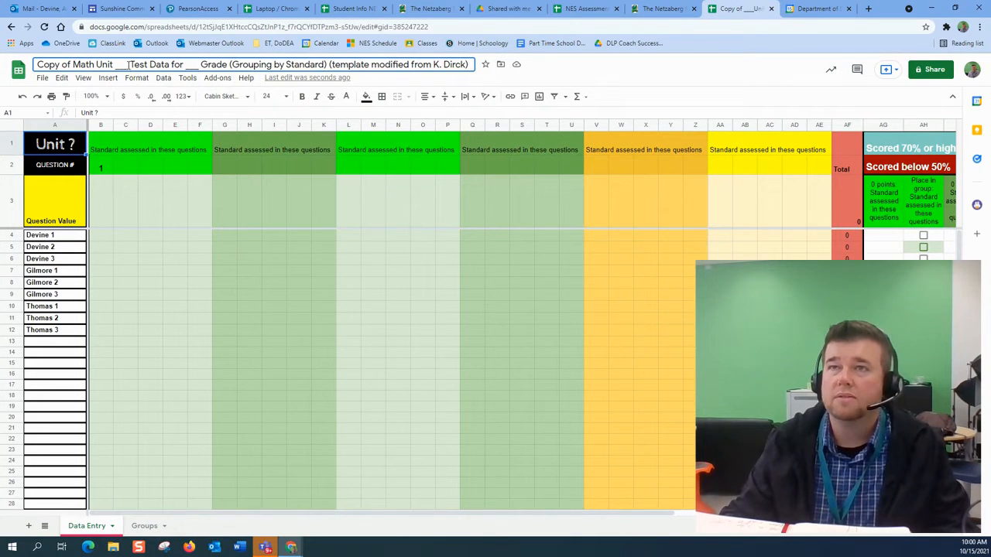
left_click_drag(129, 65, 118, 65)
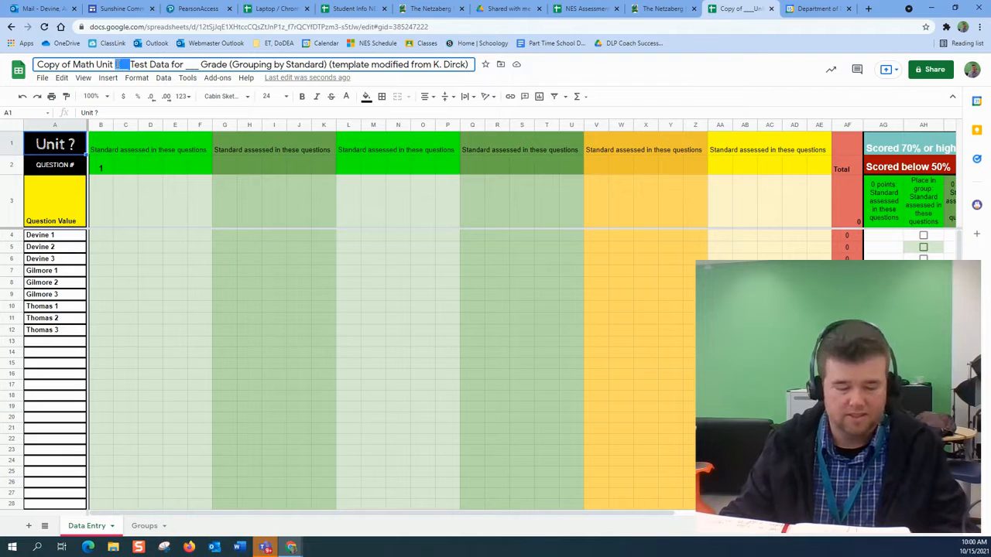
type("5")
left_click_drag(191, 65, 181, 65)
type("4th")
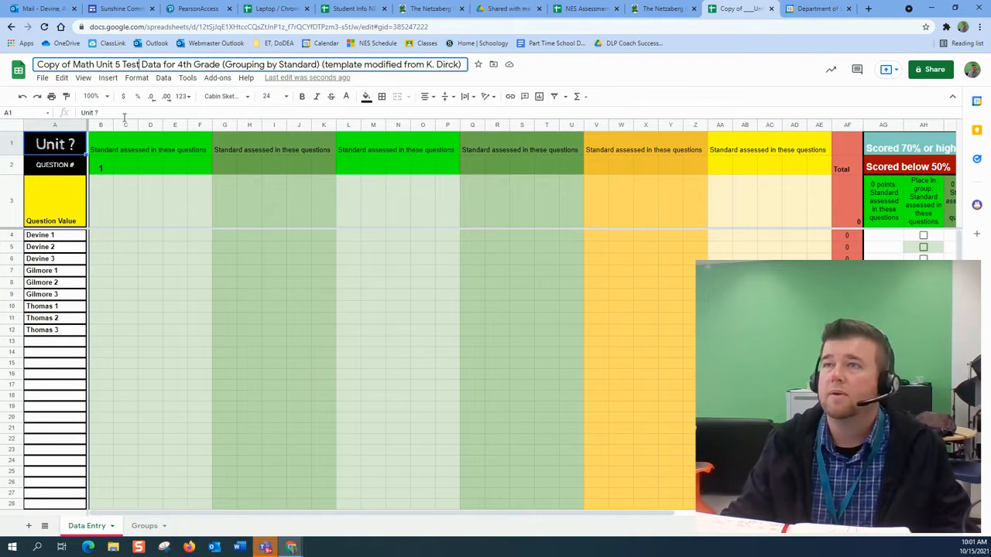
left_click(209, 217)
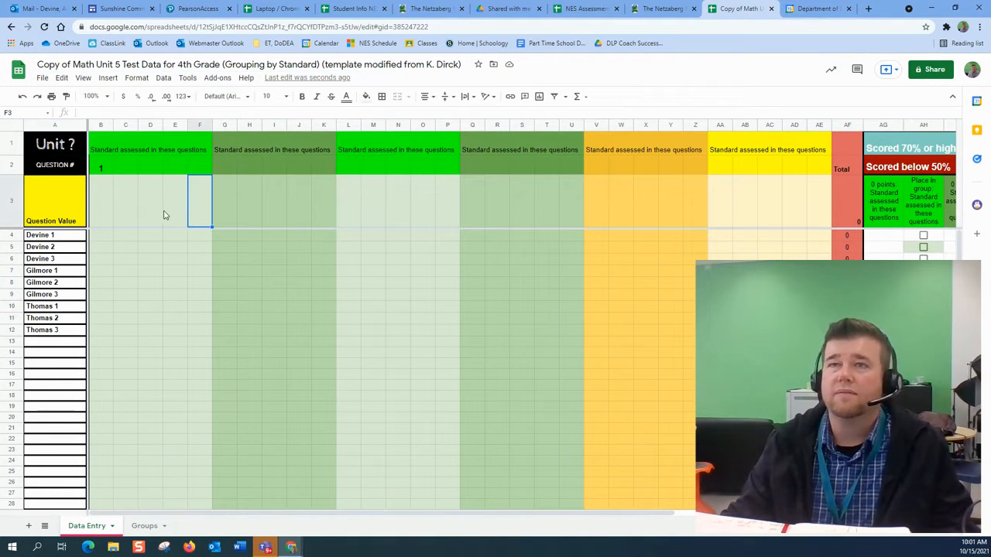
- Change the A1 unit heading to 'Unit 5'
left_click(62, 146)
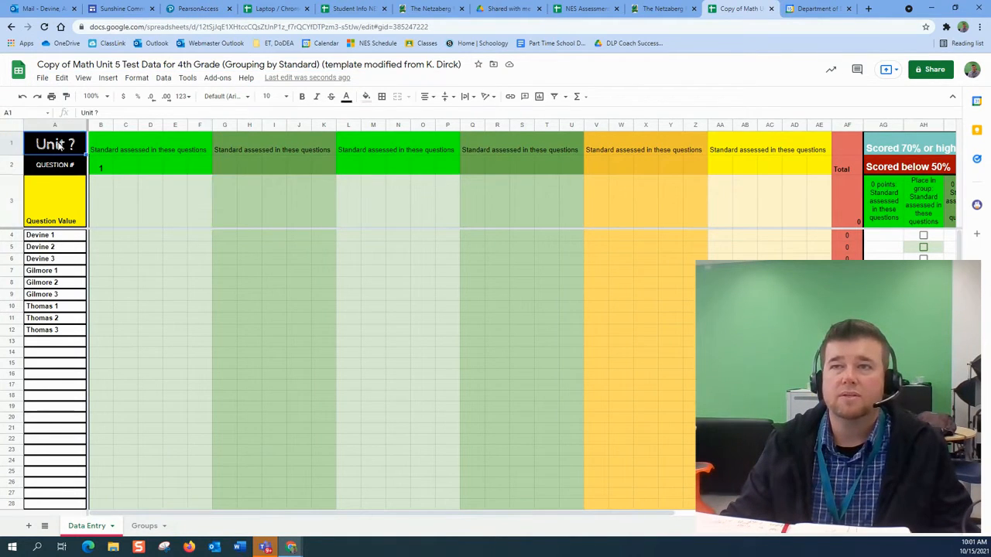
left_click(96, 112)
key("BackSpace")
type("4")
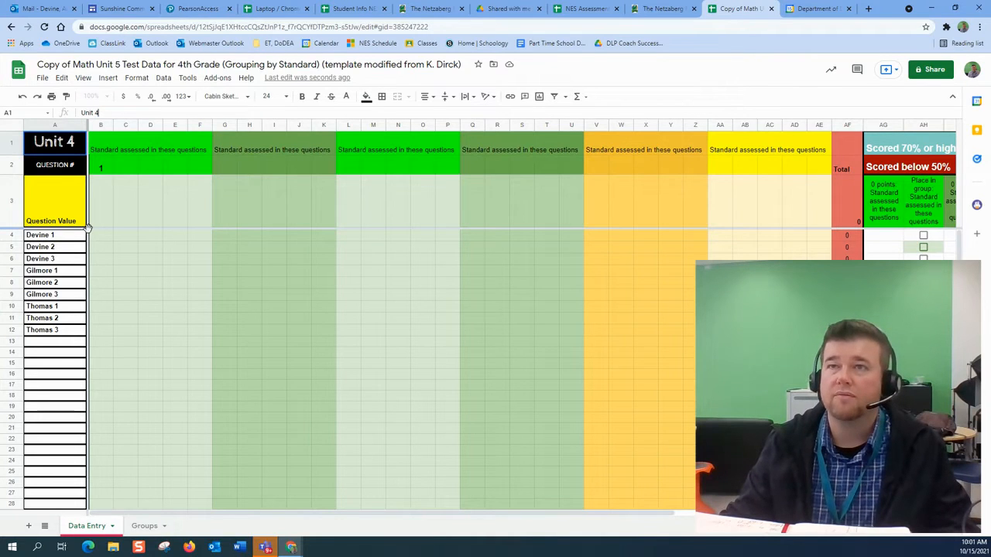
key("BackSpace")
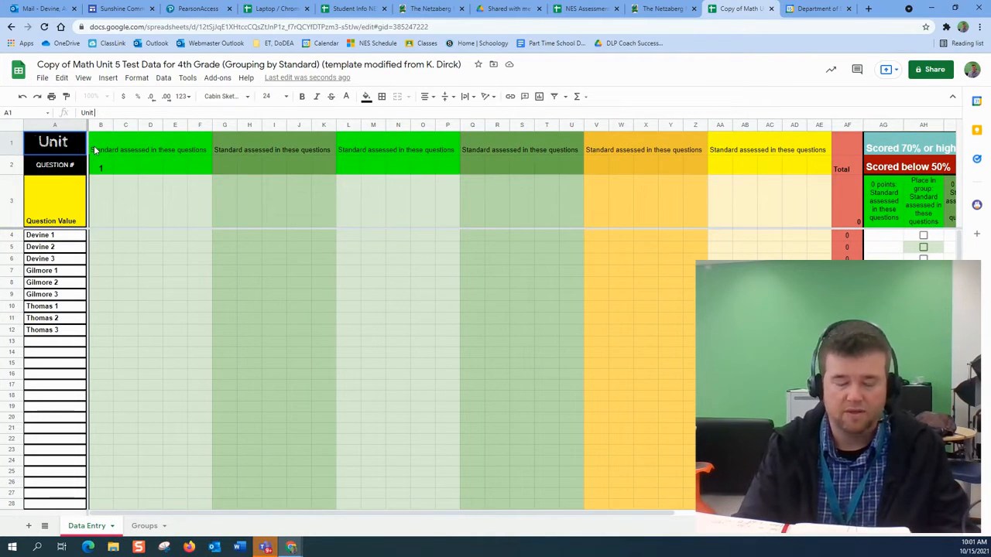
type("5")
left_click(132, 191)
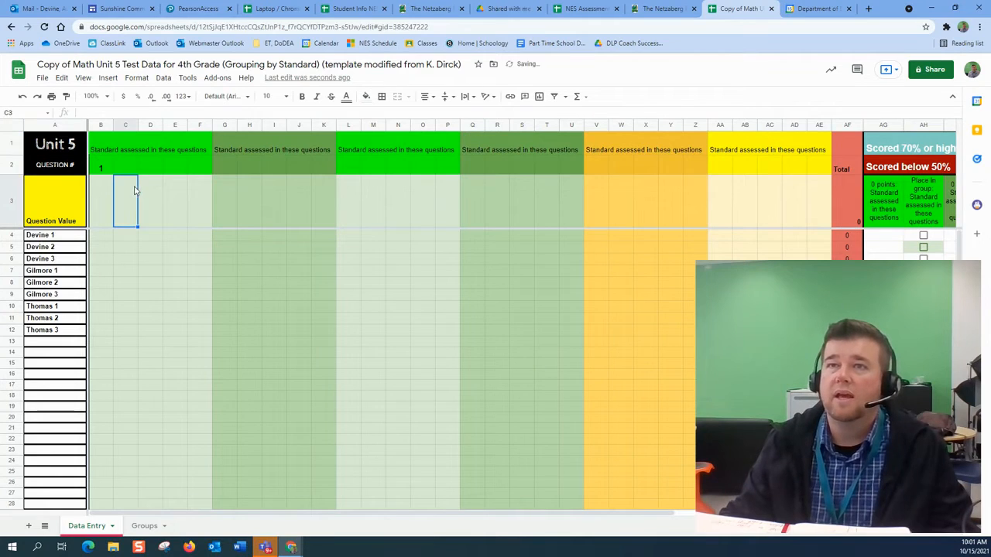
- Review the placeholder standard headings in B1, G1, L1, Q1, V1 and AA1
left_click(99, 144)
left_click(228, 147)
left_click(347, 154)
left_click(487, 151)
left_click(597, 151)
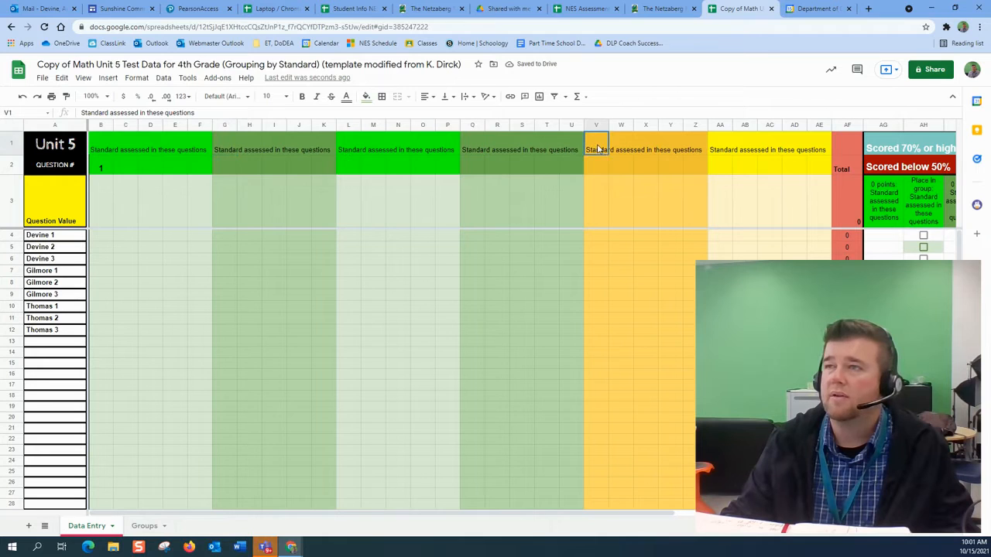
left_click(728, 152)
- Label the first two standard headings Subtraction (B1) and Addition (G1)
left_click(101, 147)
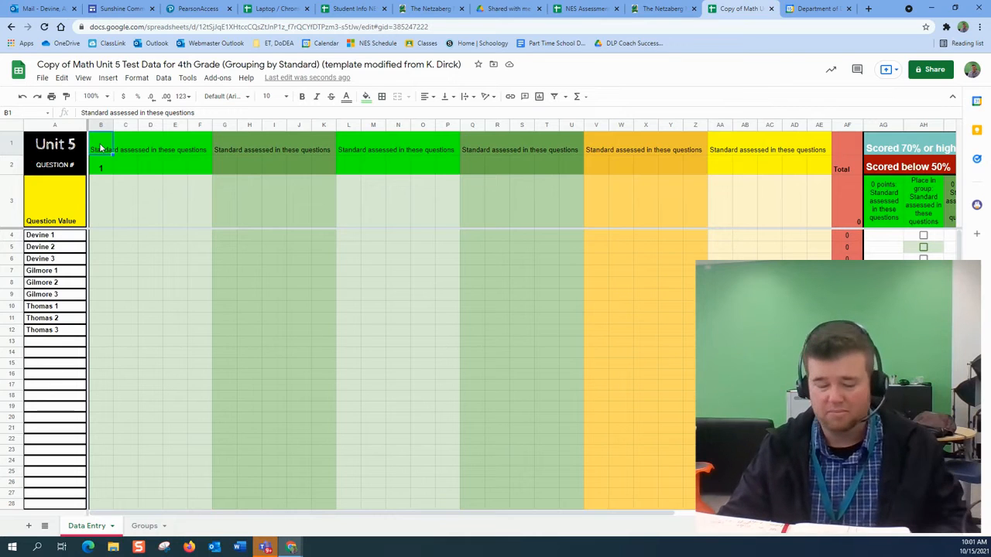
type("S")
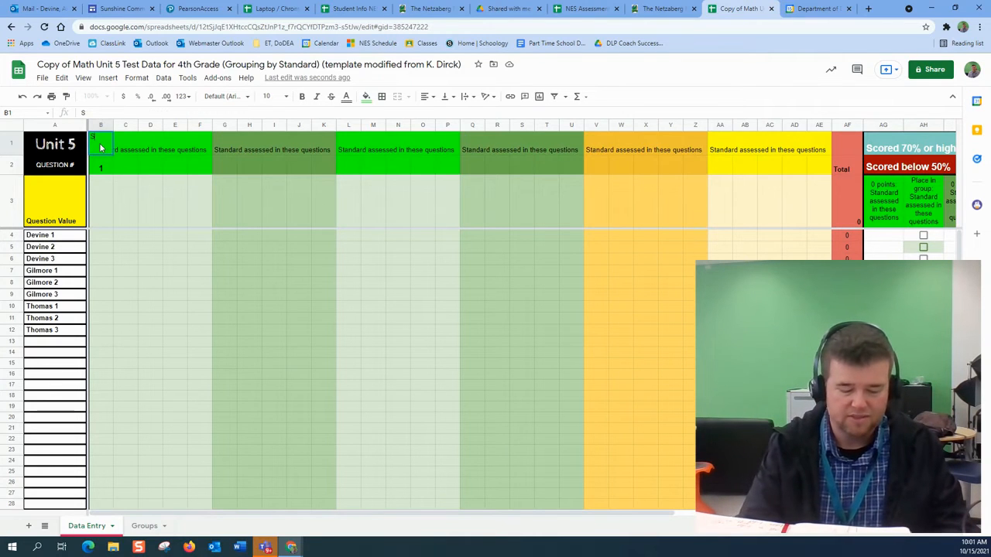
type("ubtrac")
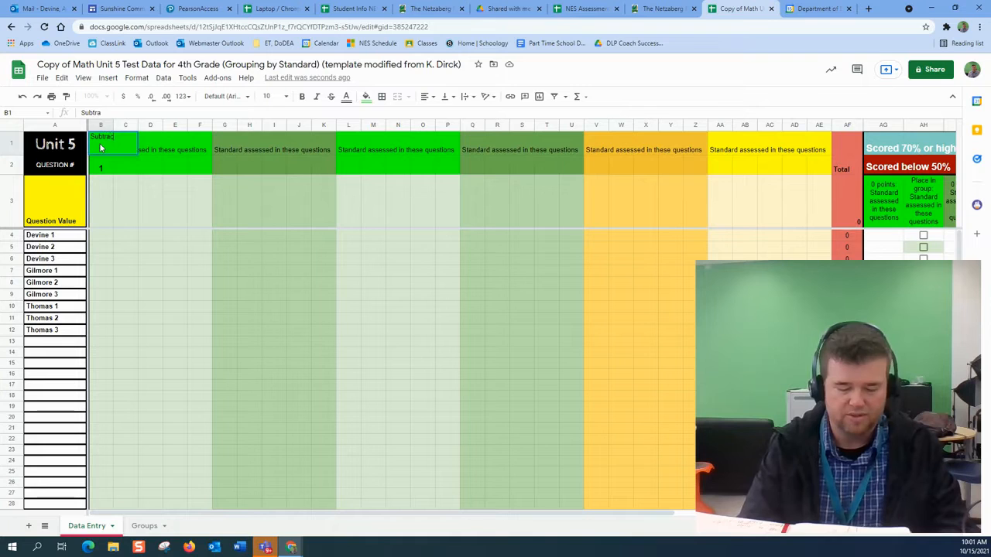
type("tion")
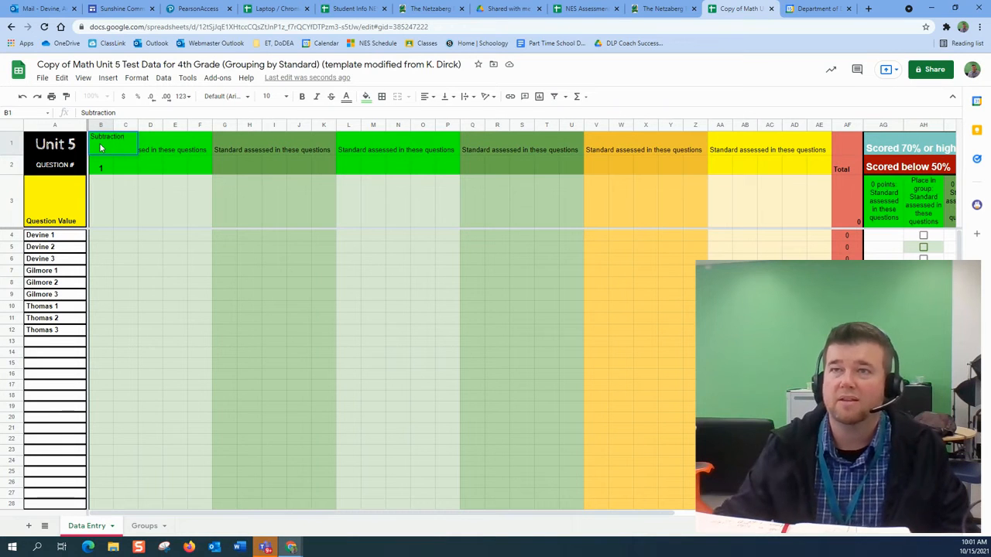
left_click(126, 188)
left_click(231, 142)
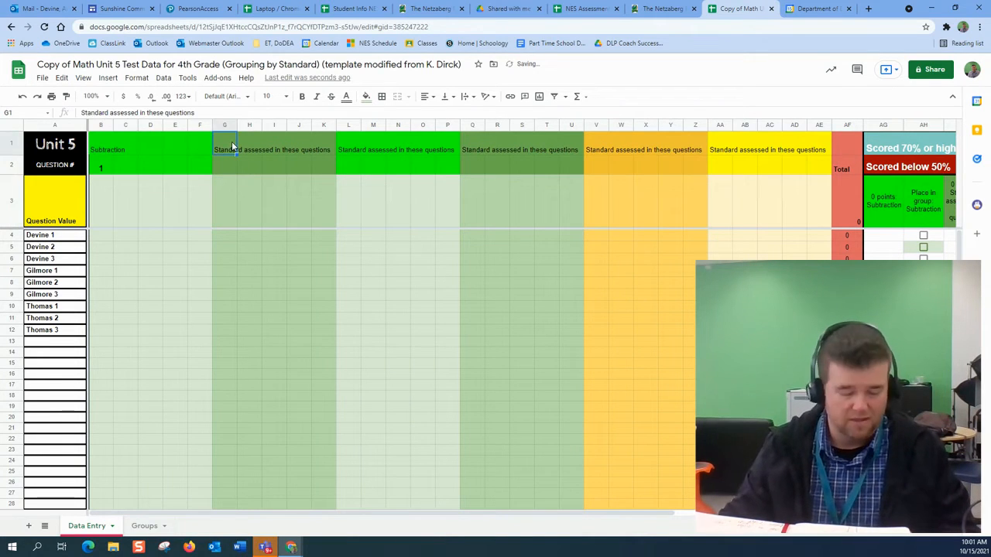
type("Addition")
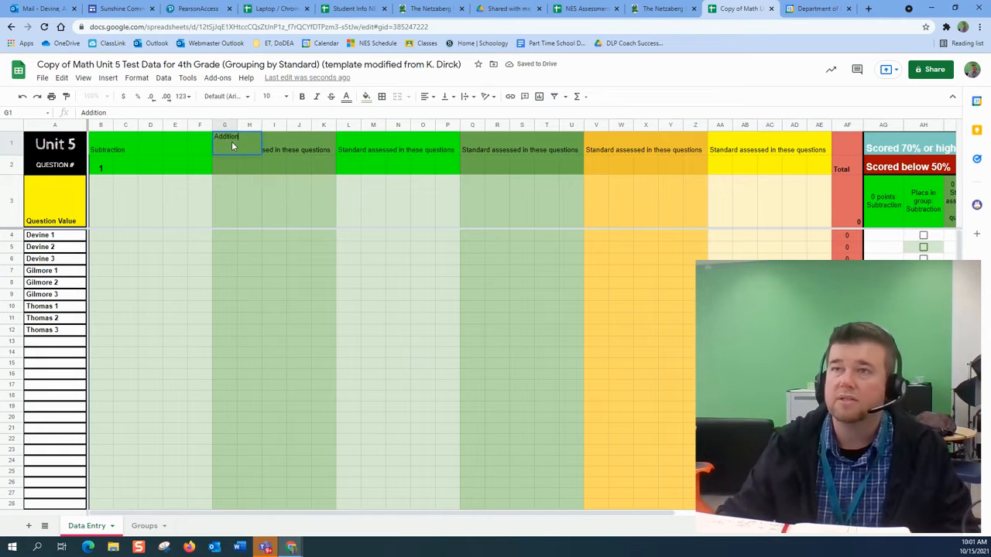
left_click(370, 204)
- Label L1, Q1 and V1 Fractions, Multiplication and Decimals, and clear the unused AA1 heading
left_click(350, 153)
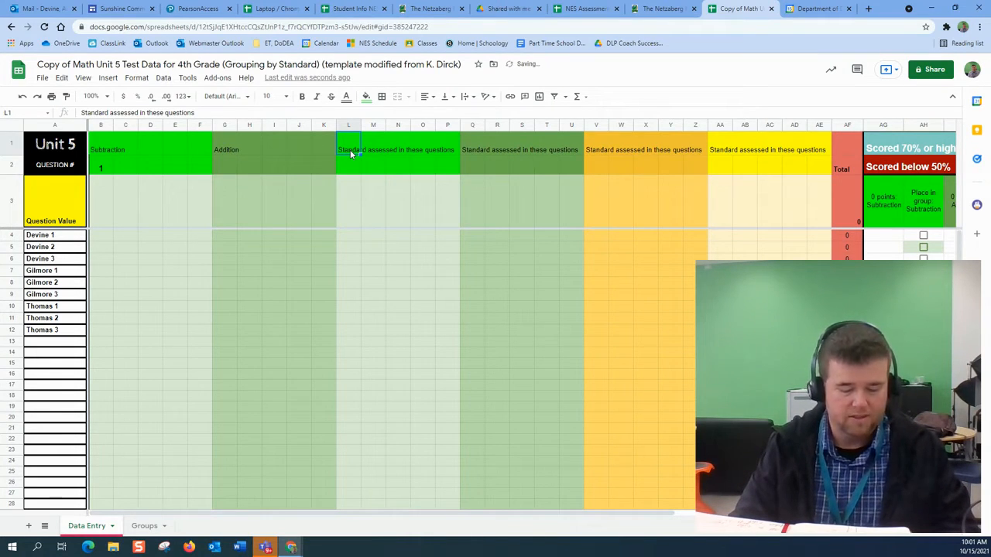
type("Fractions")
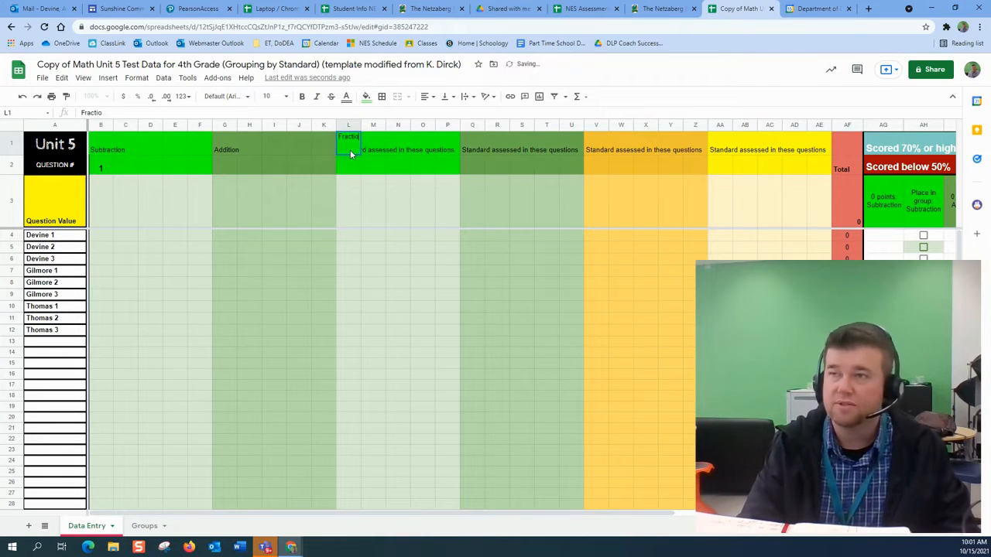
left_click(473, 153)
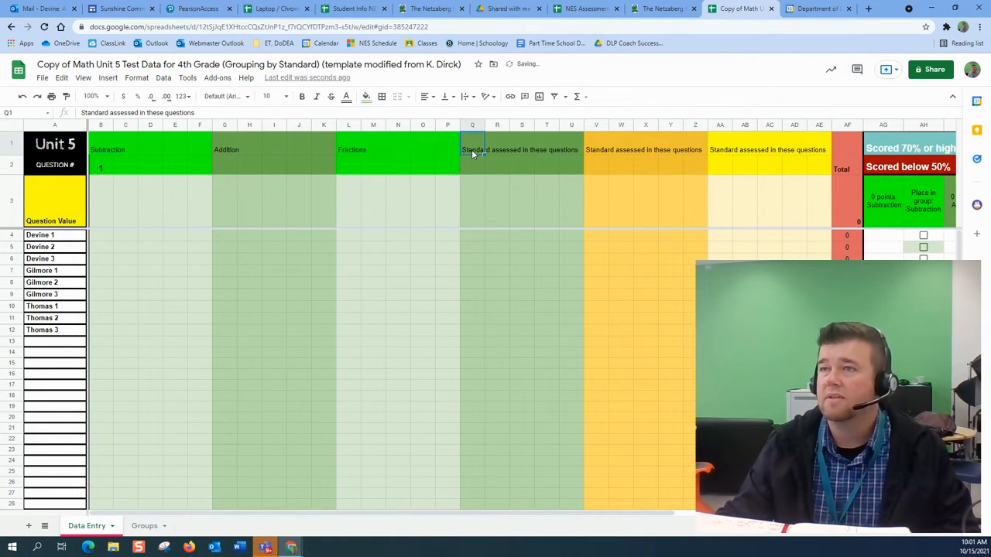
type("Multi")
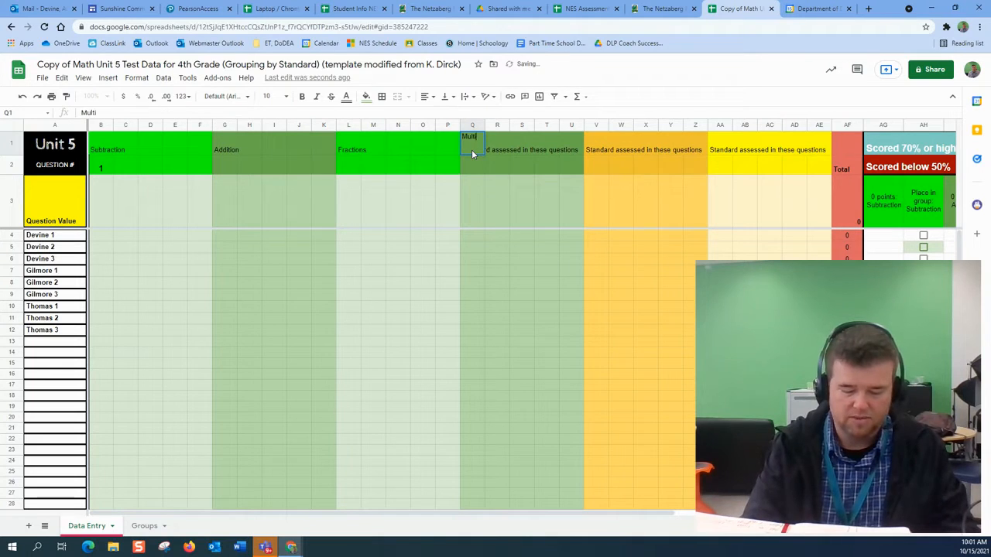
type("plication")
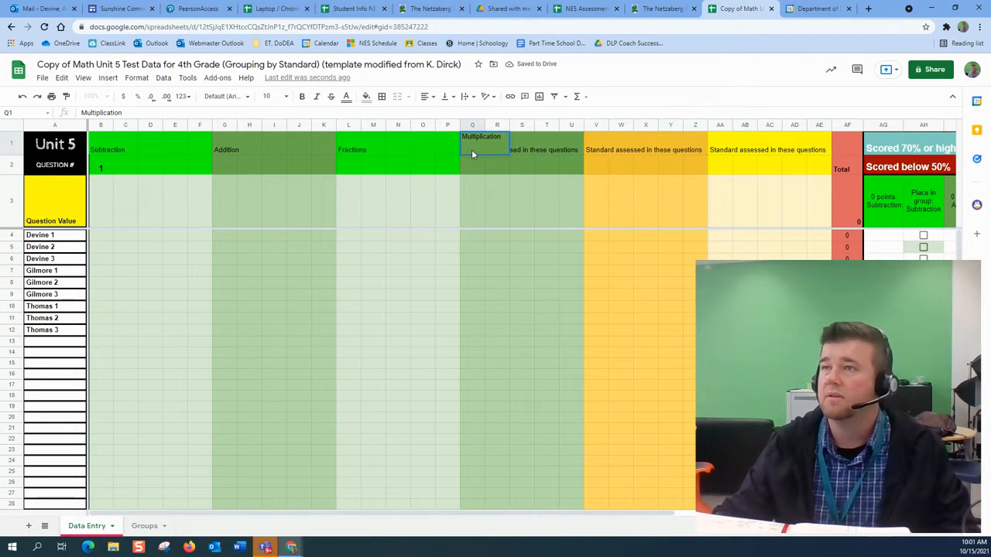
left_click(595, 149)
type("Decimals")
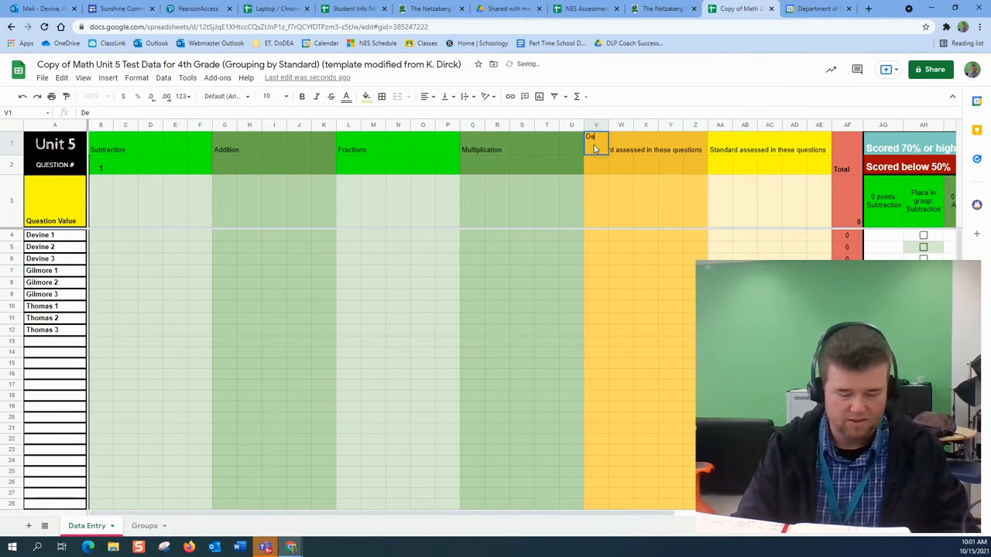
left_click(647, 207)
left_click(719, 151)
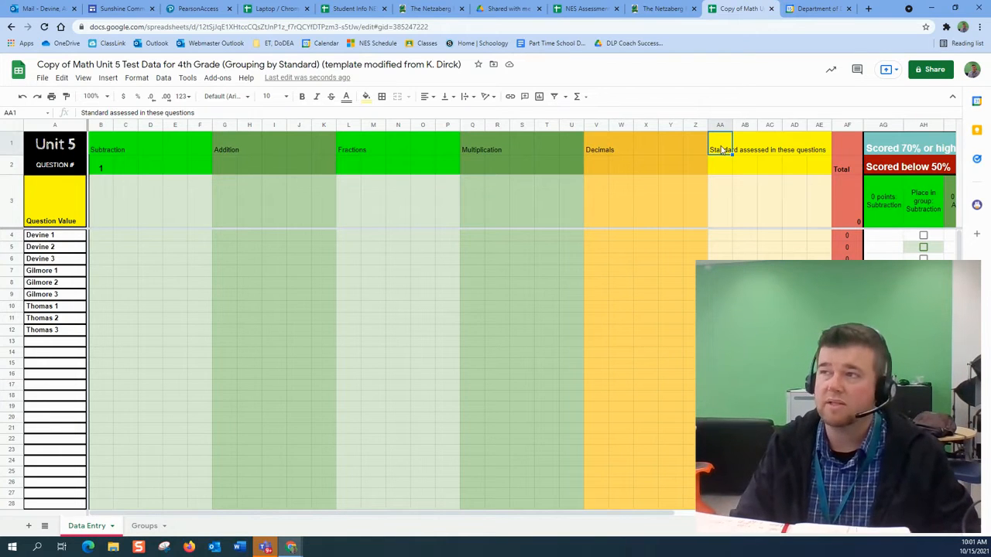
key("Delete")
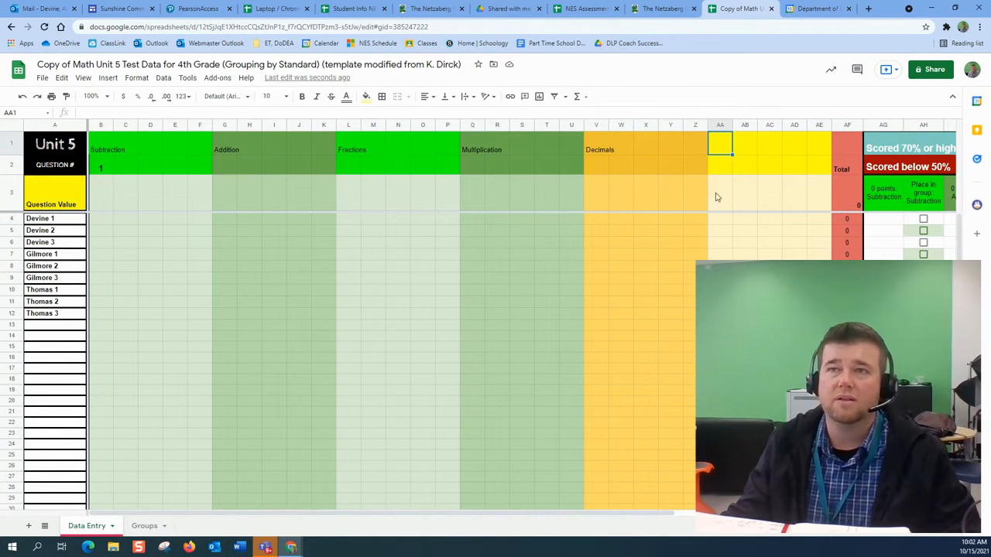
- Number Subtraction questions 2 and 3 in C2–D2 and Addition question 4 in G2
left_click(100, 169)
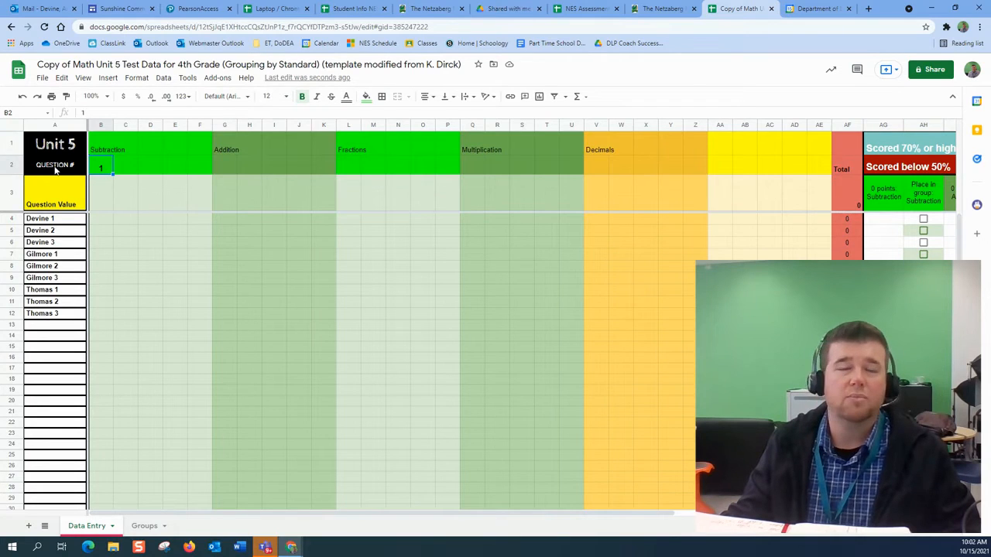
left_click(121, 169)
type("2")
left_click(143, 168)
type("3")
left_click(184, 151)
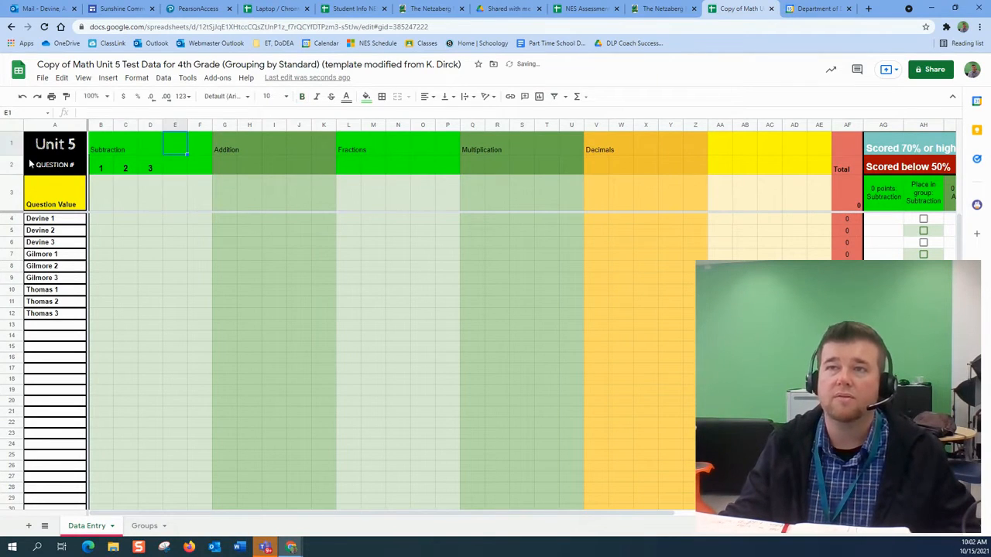
left_click(178, 172)
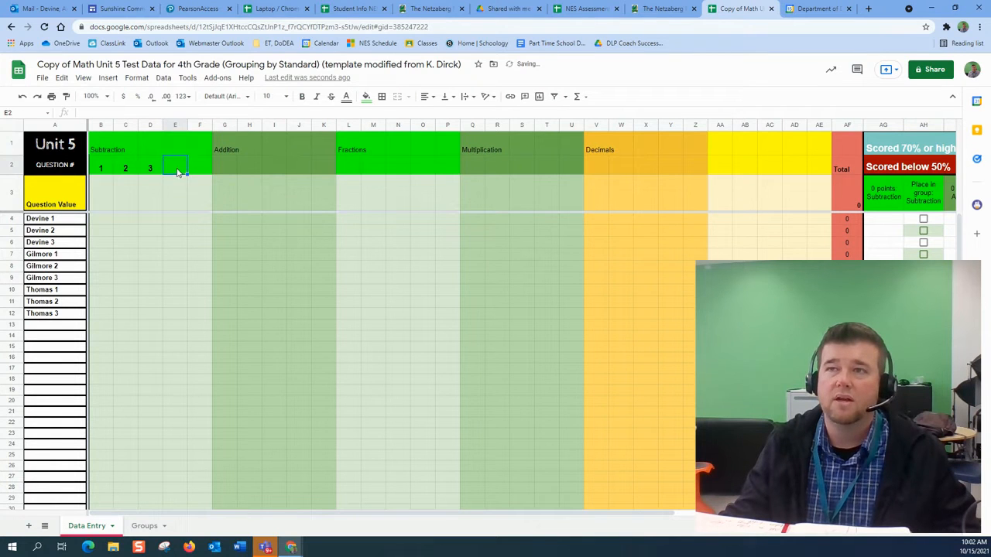
left_click(226, 169)
type("4")
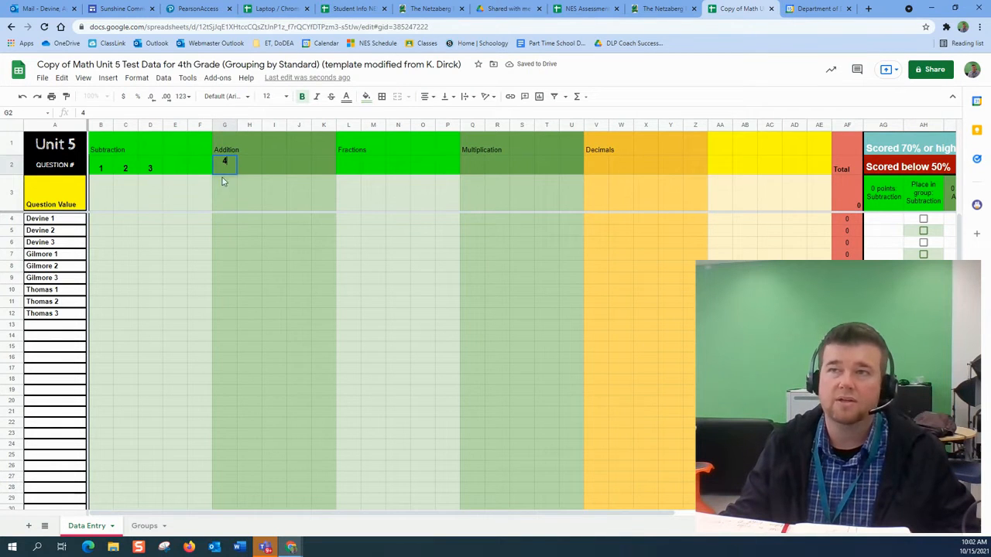
left_click(251, 170)
- Number Addition question 5 in H2 and Fractions questions 6–8 in L2–N2
left_click(348, 168)
type("6")
left_click(371, 169)
type("7")
left_click(398, 170)
left_click(470, 172)
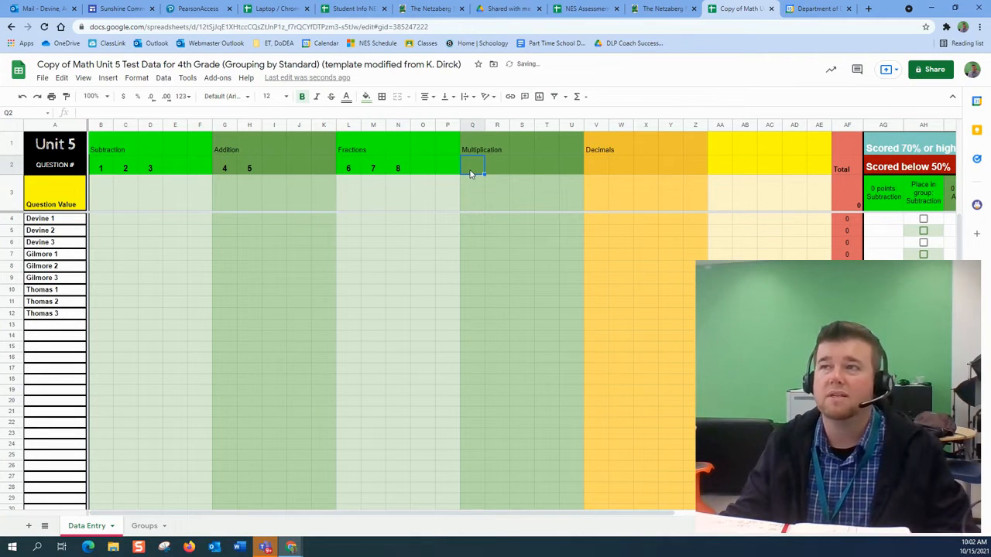
- Number Multiplication questions 9–13 in Q2–U2 and Decimals question 14 in V2
type("9")
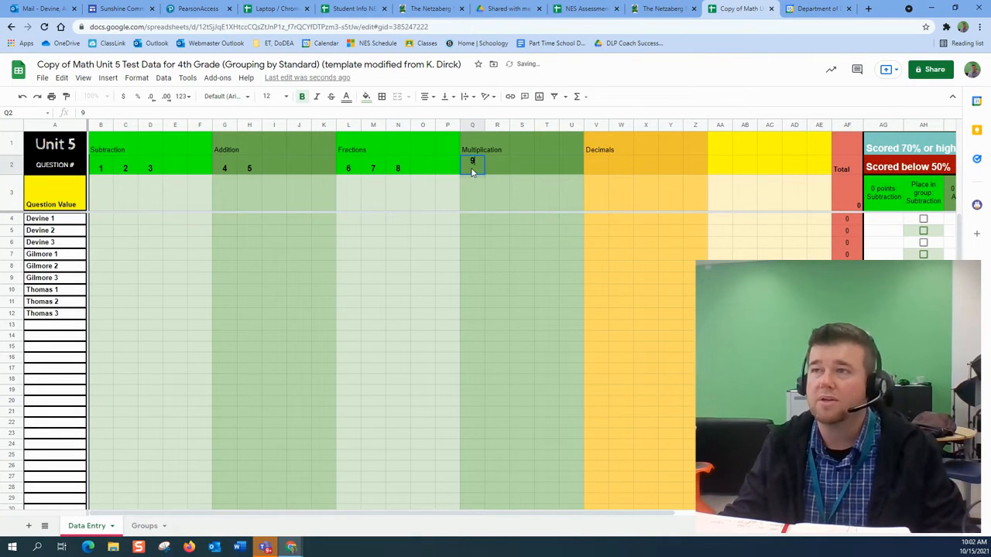
left_click(496, 165)
type("10")
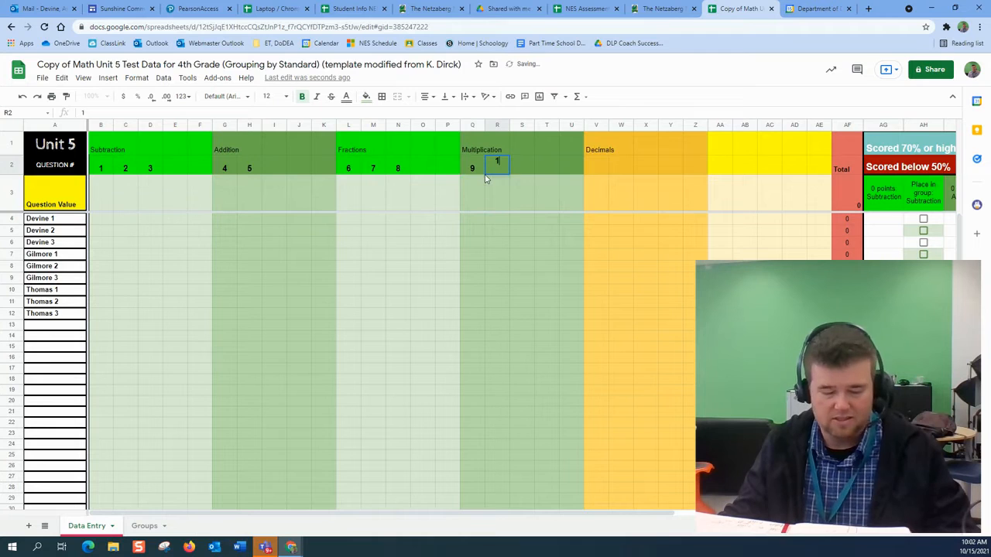
left_click(522, 162)
type("1")
left_click(550, 171)
type("1")
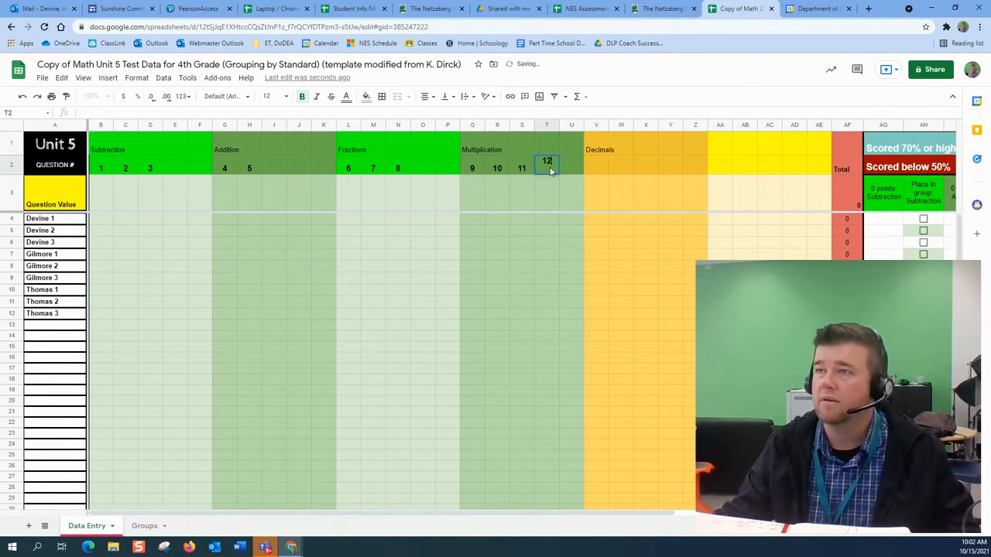
left_click(569, 164)
type("13")
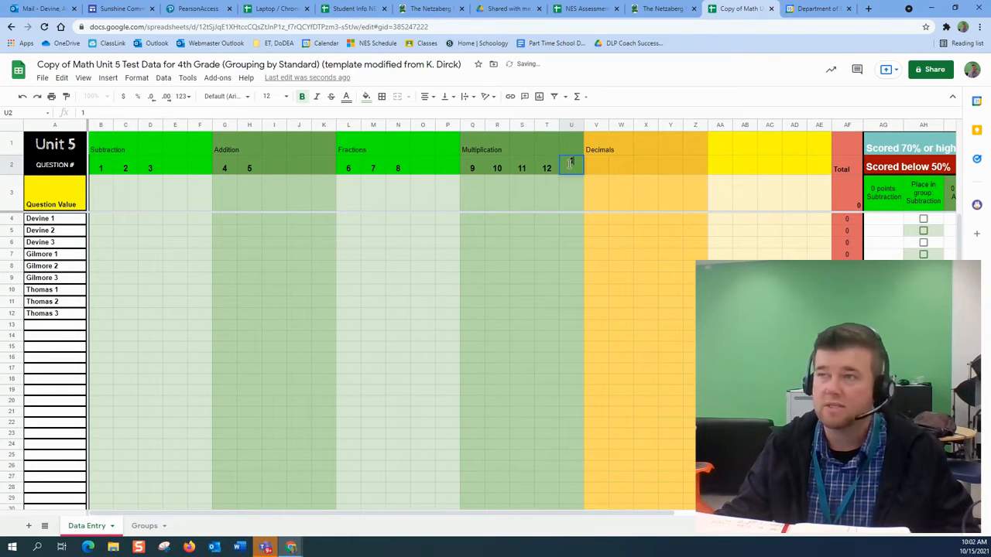
left_click(597, 168)
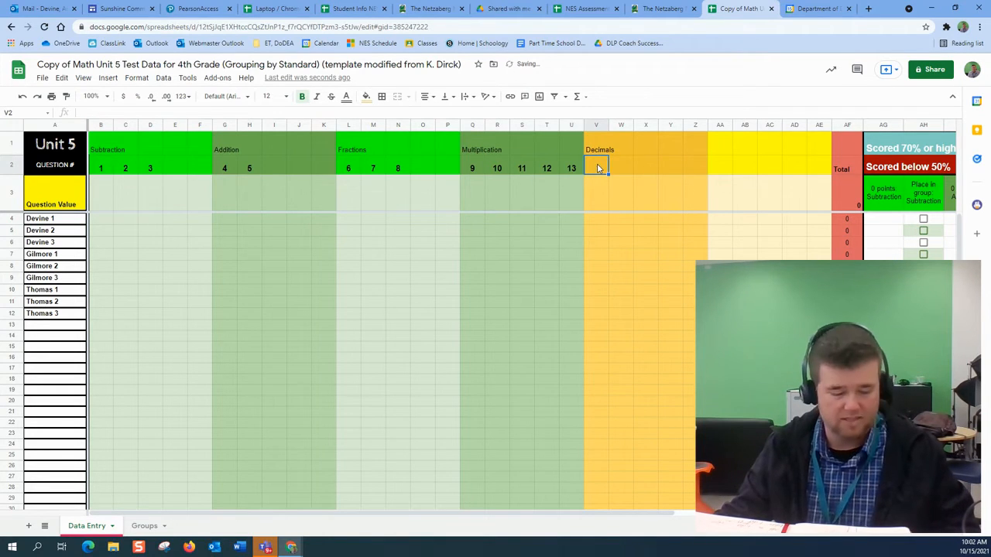
type("14")
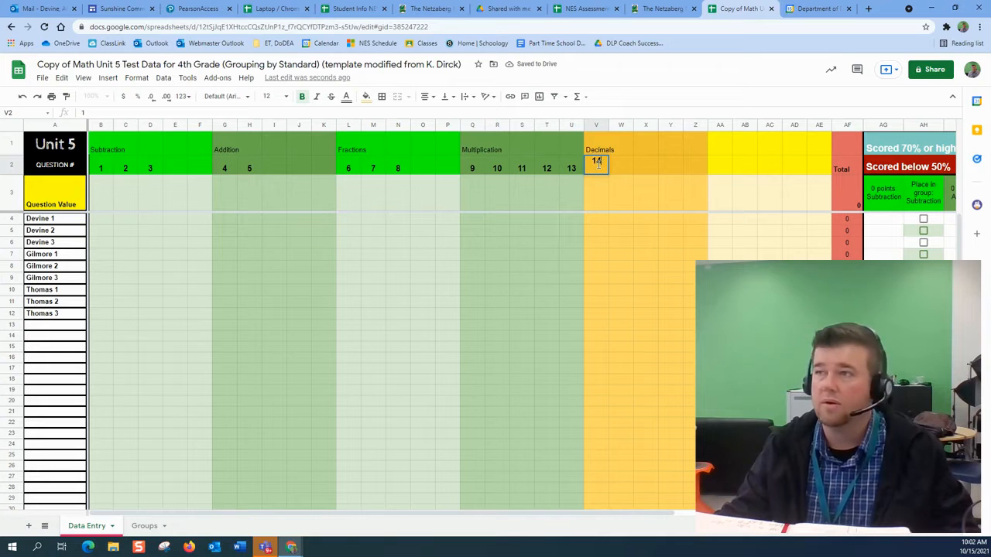
left_click(588, 205)
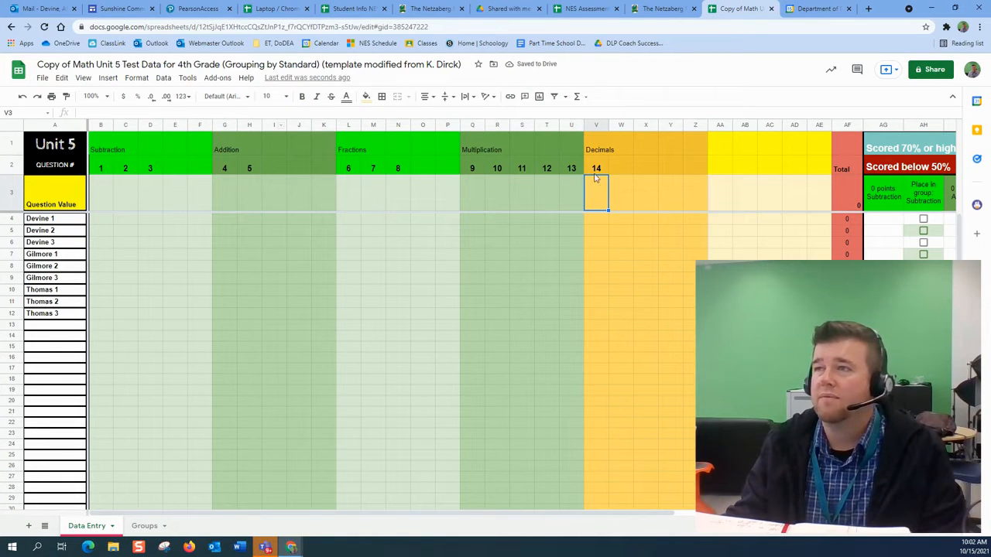
- Enter point values 1, 1, 1, 1, 3 for questions 1–5 in the Question Value row
left_click(99, 194)
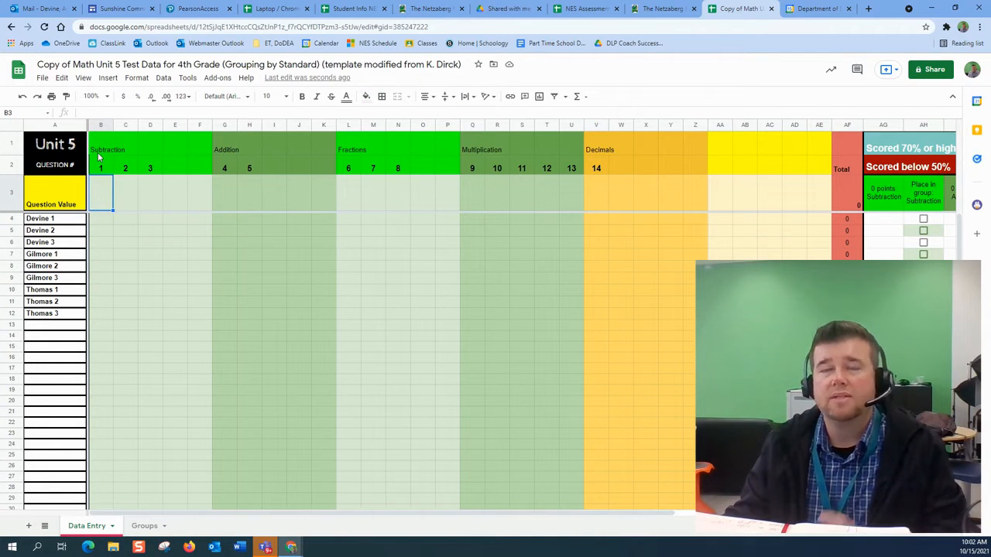
left_click(127, 193)
left_click(151, 199)
left_click(98, 199)
type("1")
left_click(124, 200)
type("1")
left_click(148, 199)
type("1")
left_click(227, 205)
type("1")
left_click(250, 199)
type("3")
- Enter point values 2, 1, 1, 3 for questions 6–9 in L3–N3 and Q3
left_click(343, 194)
type("2")
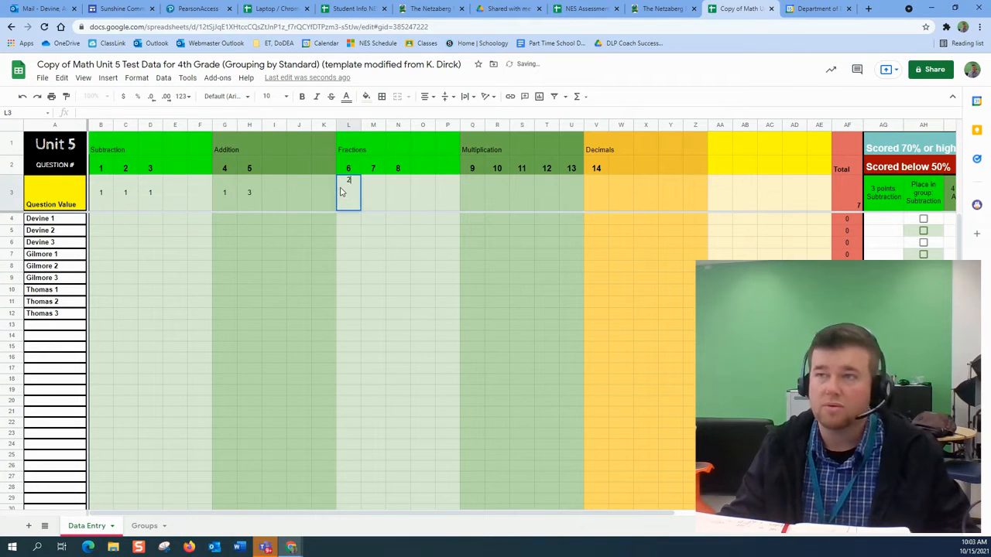
left_click(372, 194)
type("1")
left_click(395, 200)
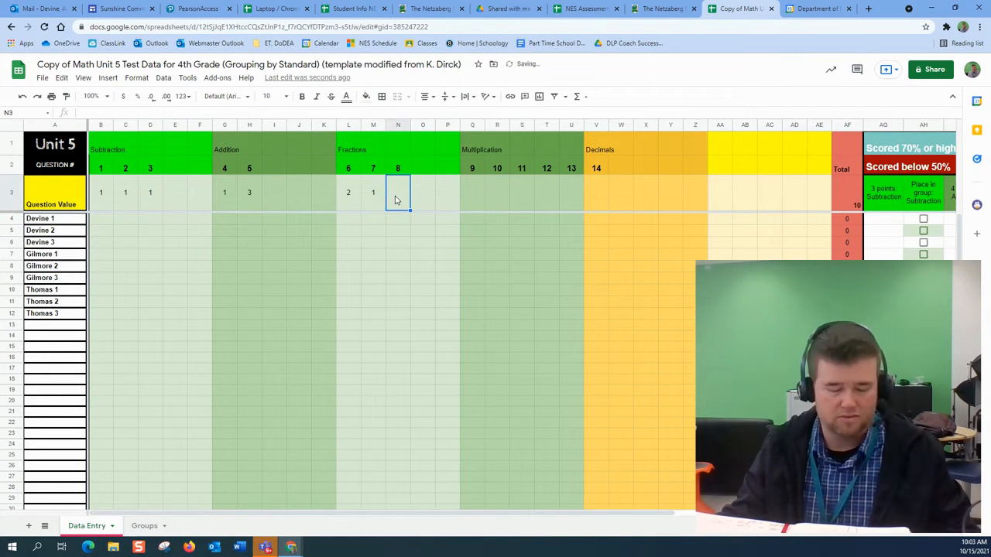
type("1")
left_click(472, 195)
type("3")
left_click(494, 201)
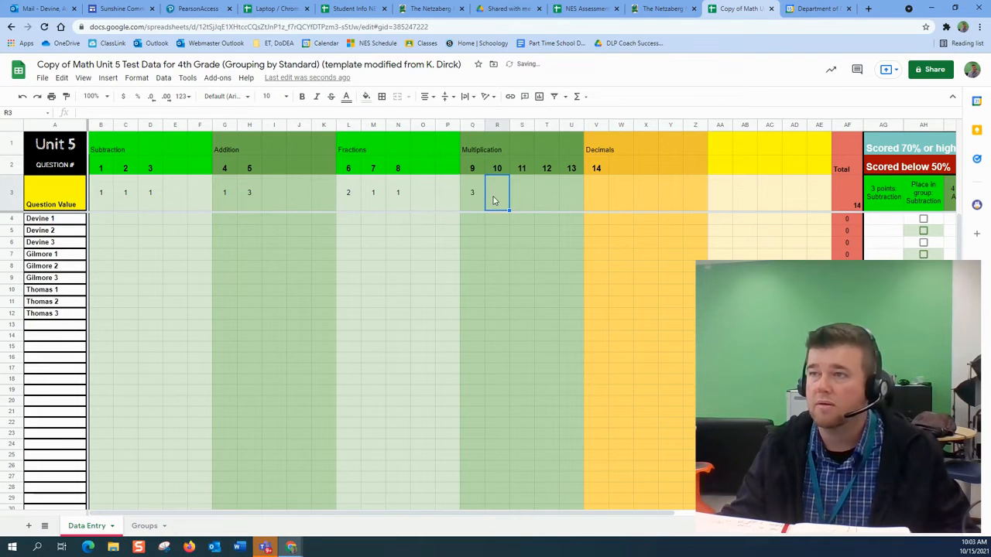
- Enter point values 1, 3, 2, 2, 2 for questions 10–14 in R3–V3
type("1")
left_click(530, 200)
type("3")
left_click(540, 201)
type("2")
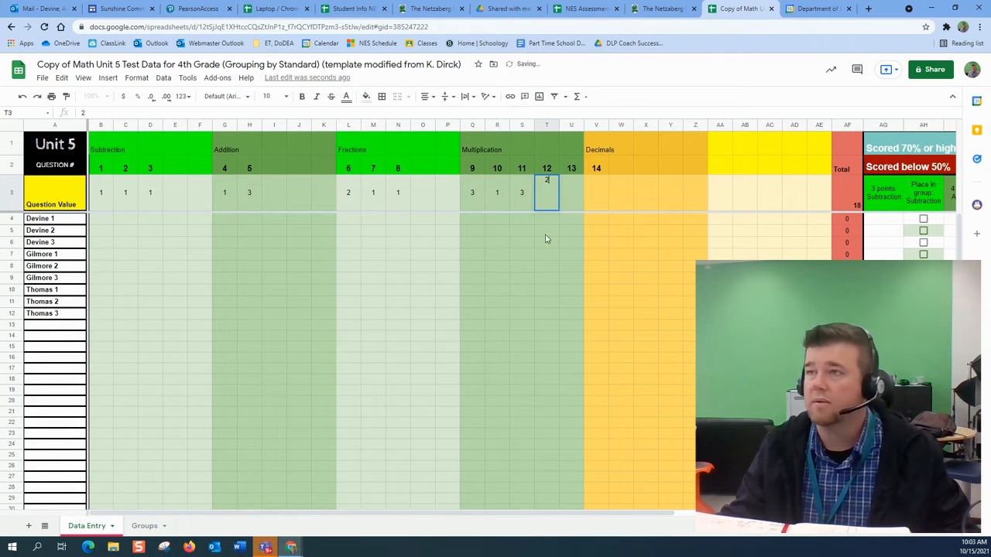
left_click(581, 200)
type("2")
left_click(591, 197)
type("2")
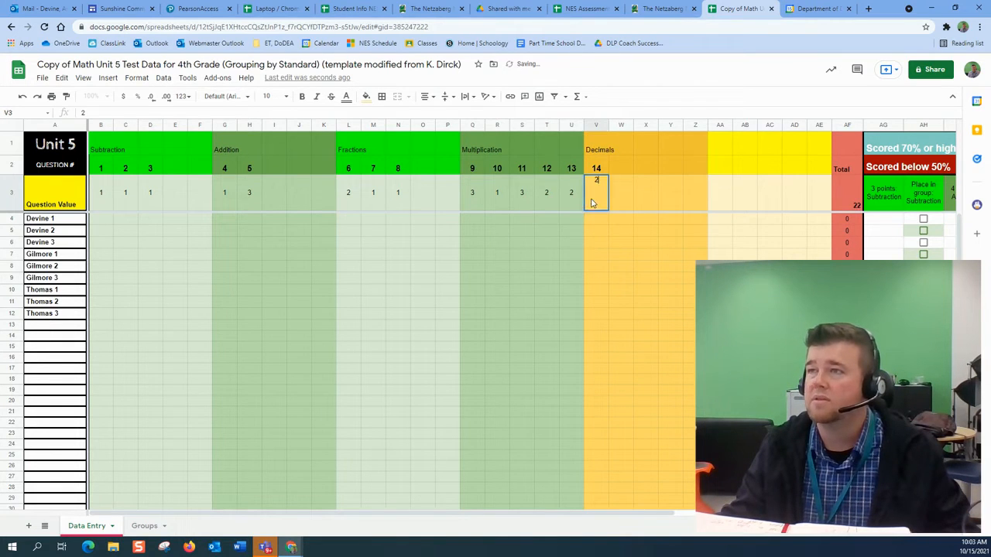
left_click(606, 238)
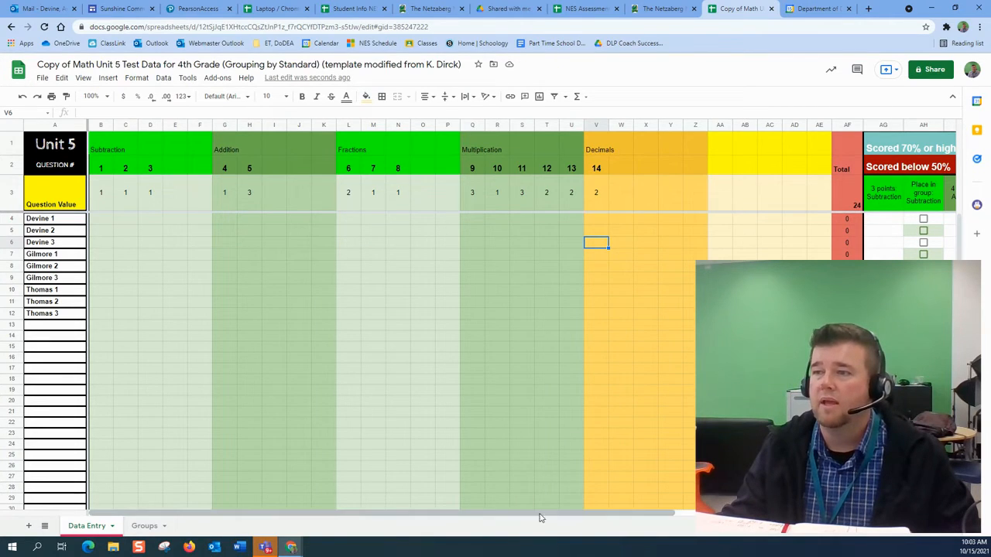
- Hide the empty columns E–F and I–K
left_click_drag(517, 516, 380, 507)
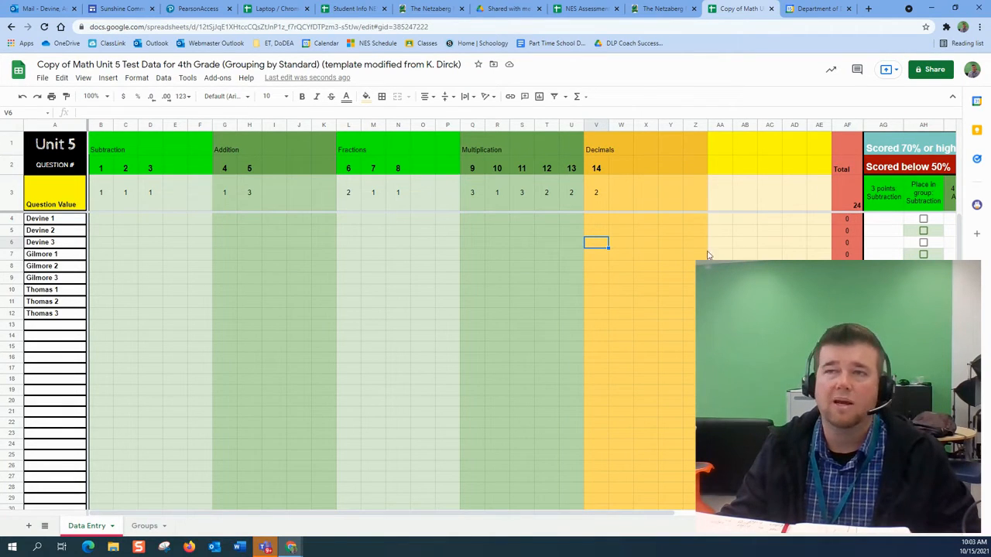
left_click_drag(175, 125, 197, 127)
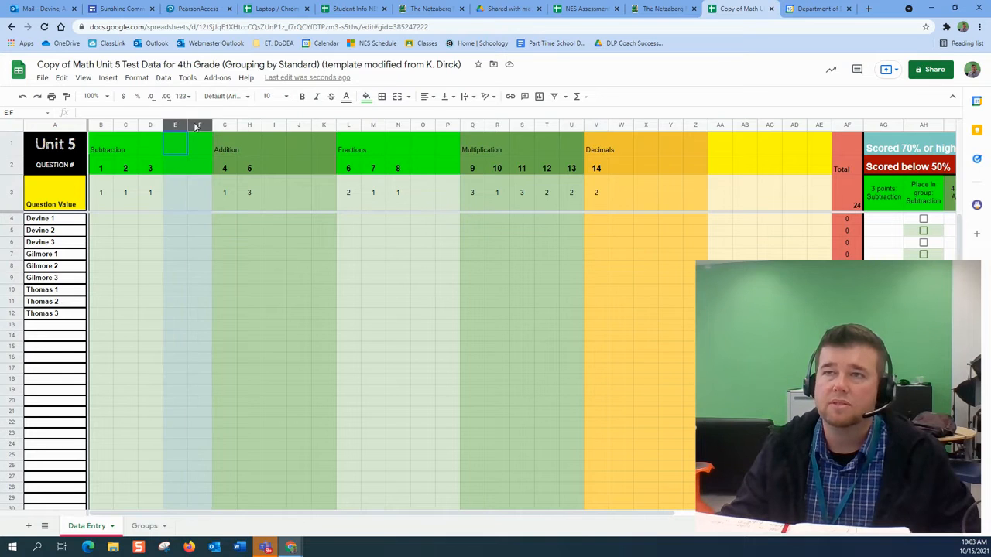
right_click(195, 124)
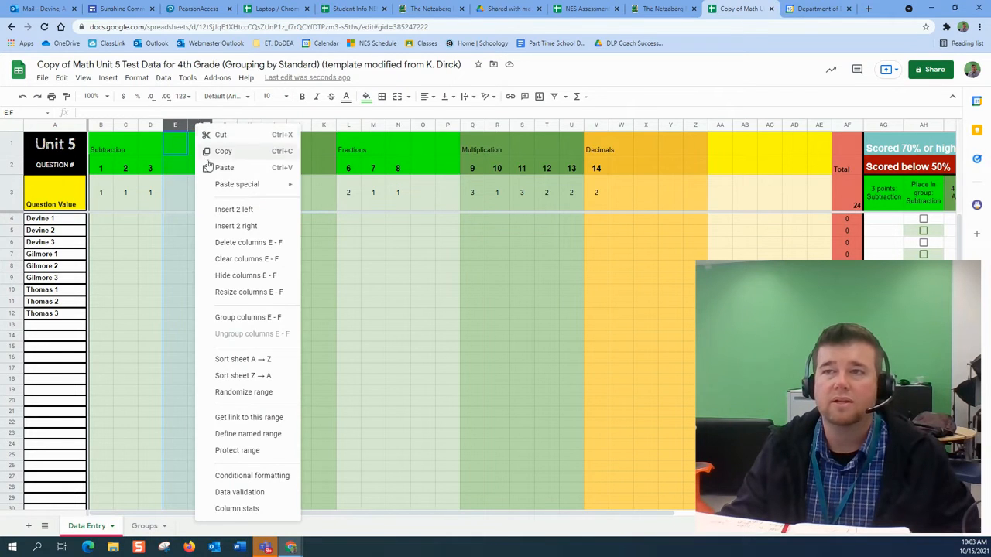
left_click(237, 275)
left_click(226, 191)
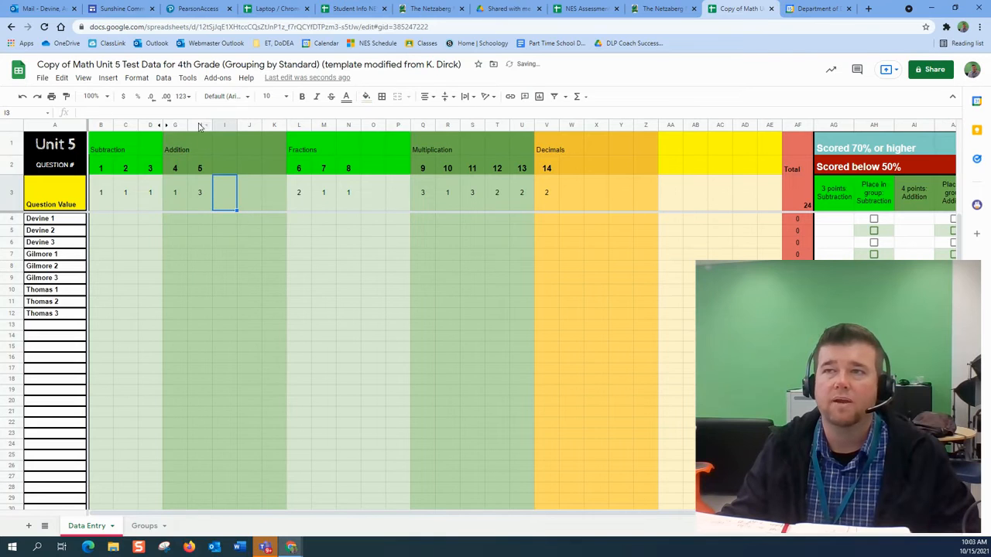
left_click_drag(225, 125, 271, 124)
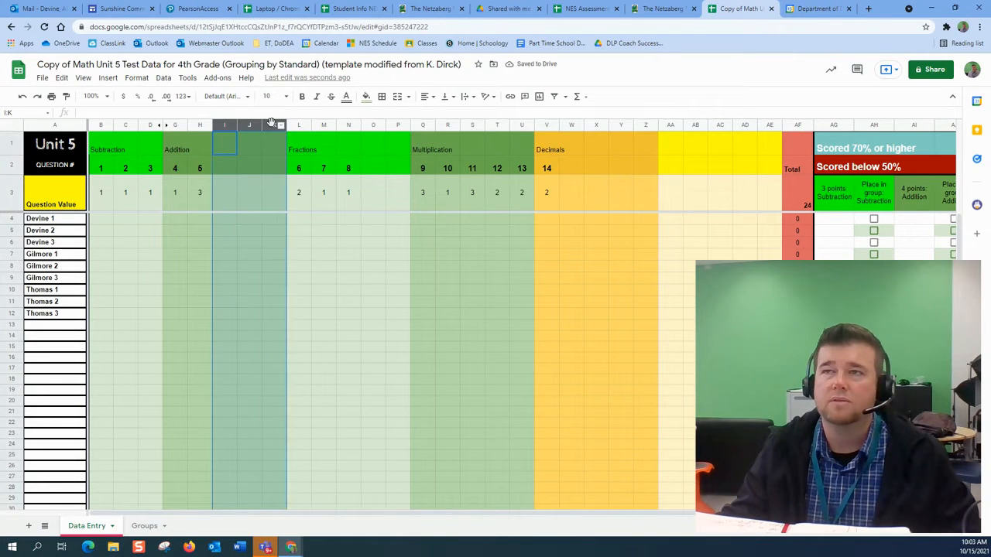
right_click(272, 123)
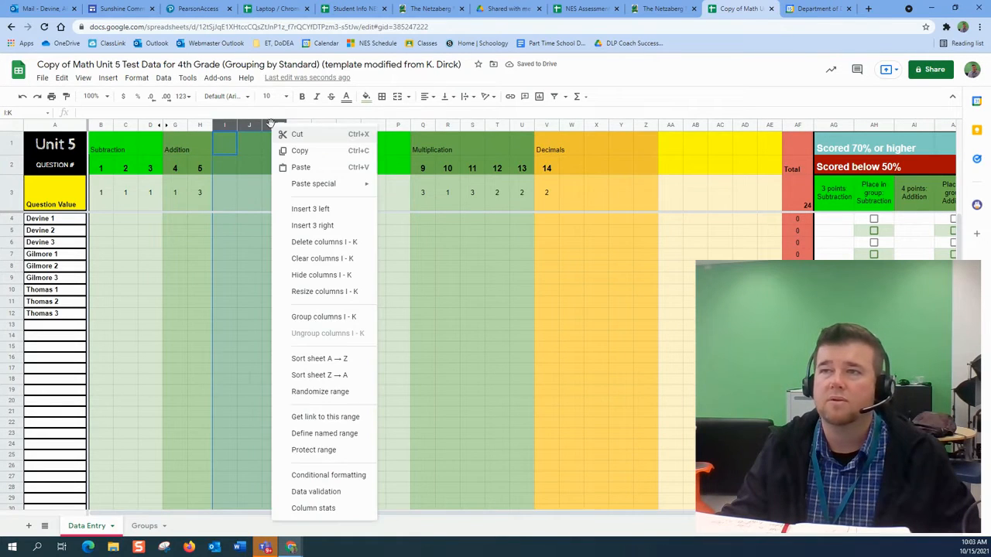
left_click(322, 277)
- Hide the empty columns O–P and W–AE after question 14
left_click(299, 254)
left_click_drag(299, 124, 322, 129)
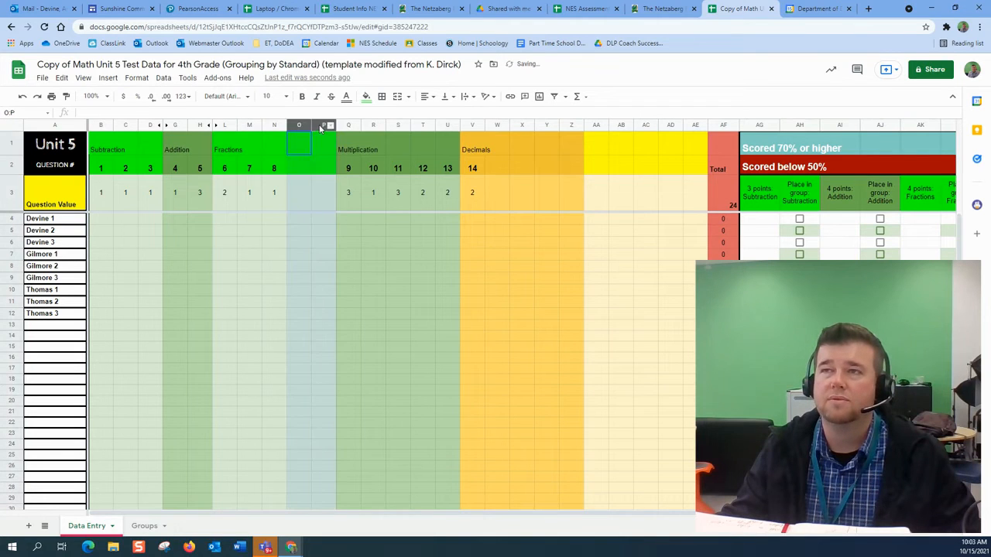
right_click(322, 127)
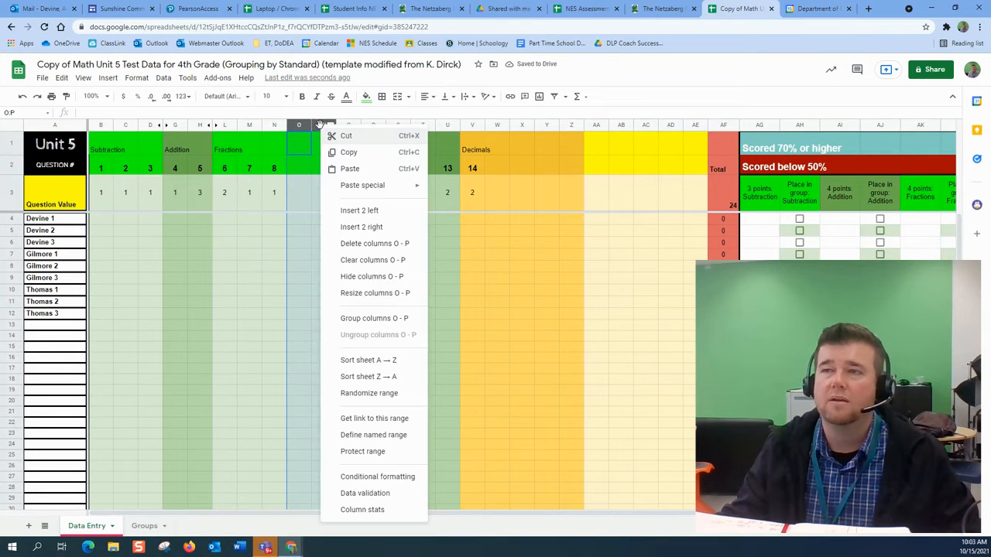
left_click(371, 276)
left_click(354, 245)
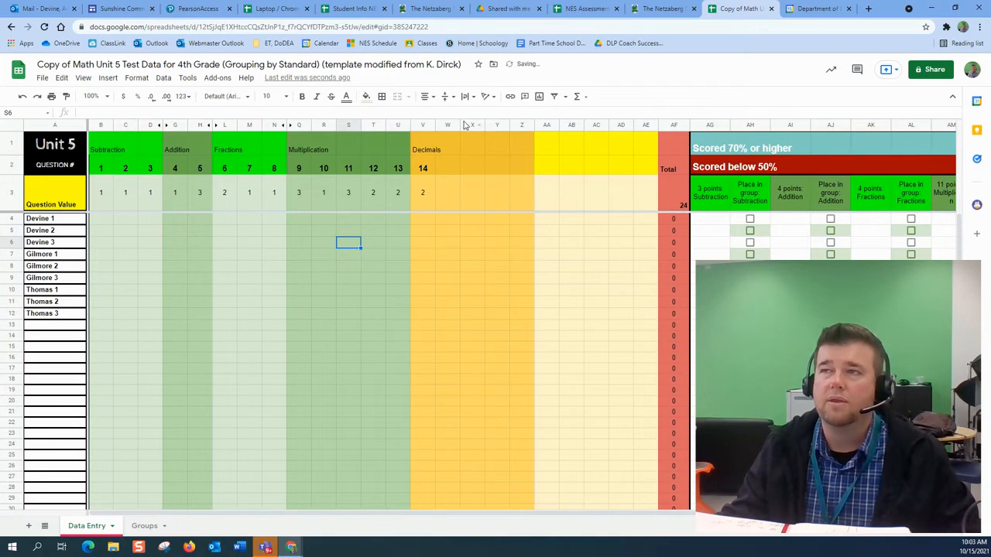
left_click_drag(448, 125, 645, 126)
right_click(645, 128)
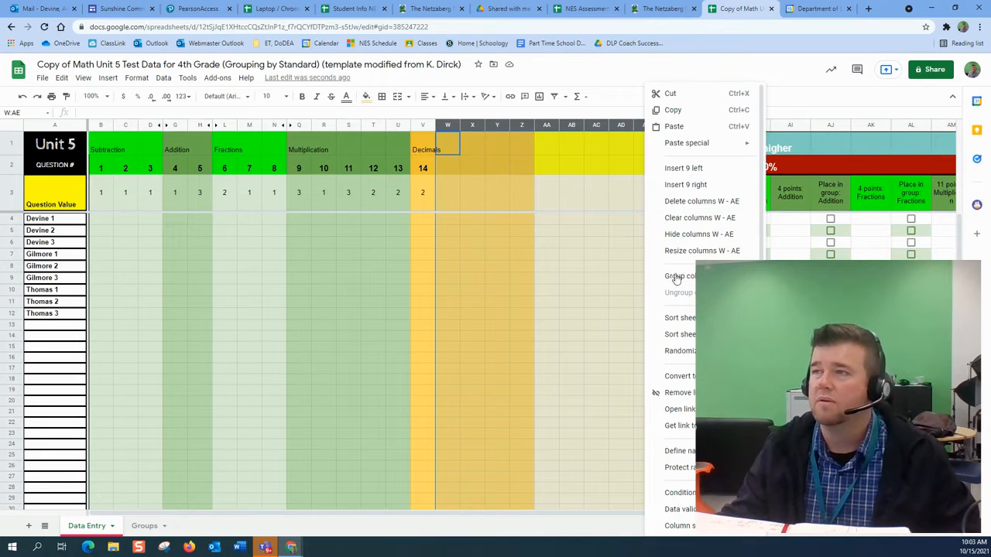
left_click(678, 234)
left_click(371, 257)
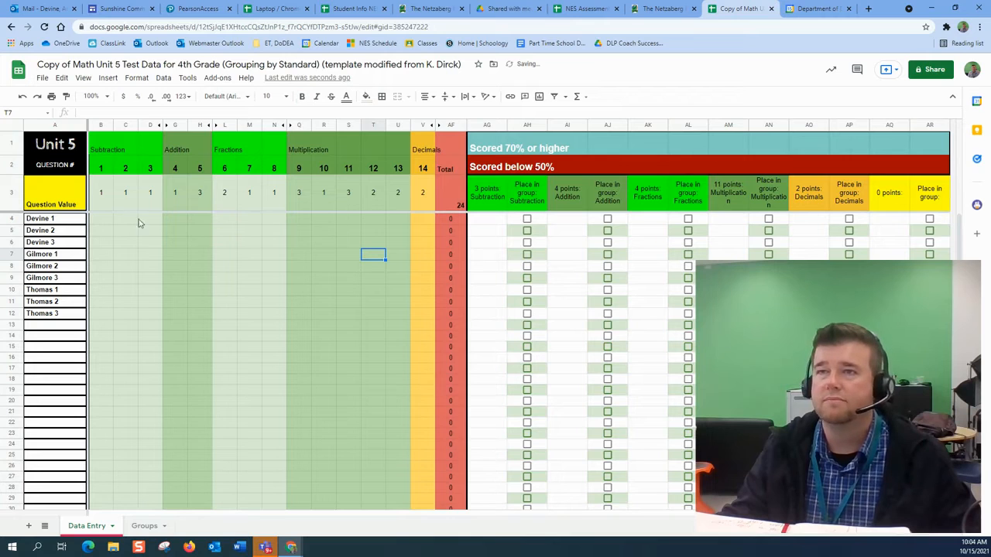
left_click(293, 231)
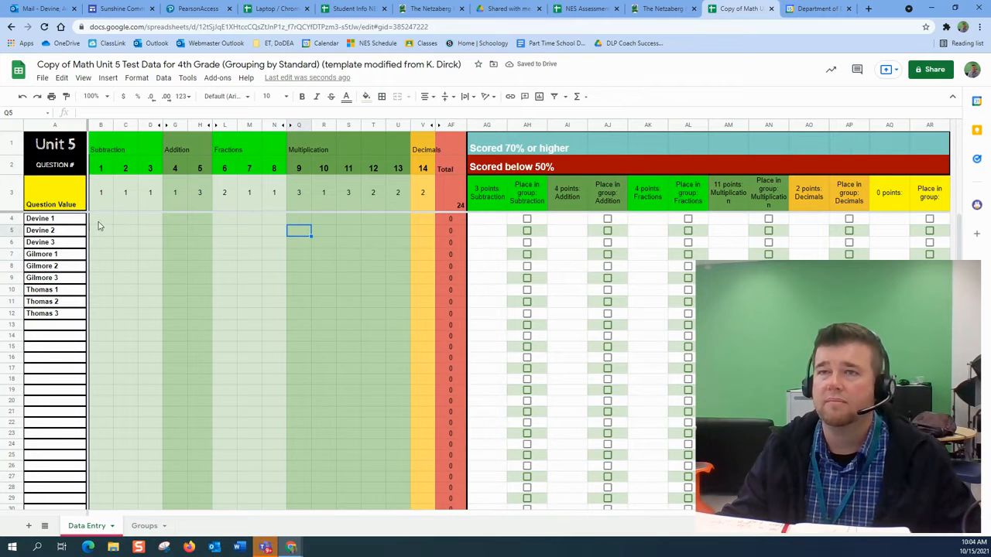
left_click_drag(55, 223, 56, 318)
left_click(56, 335)
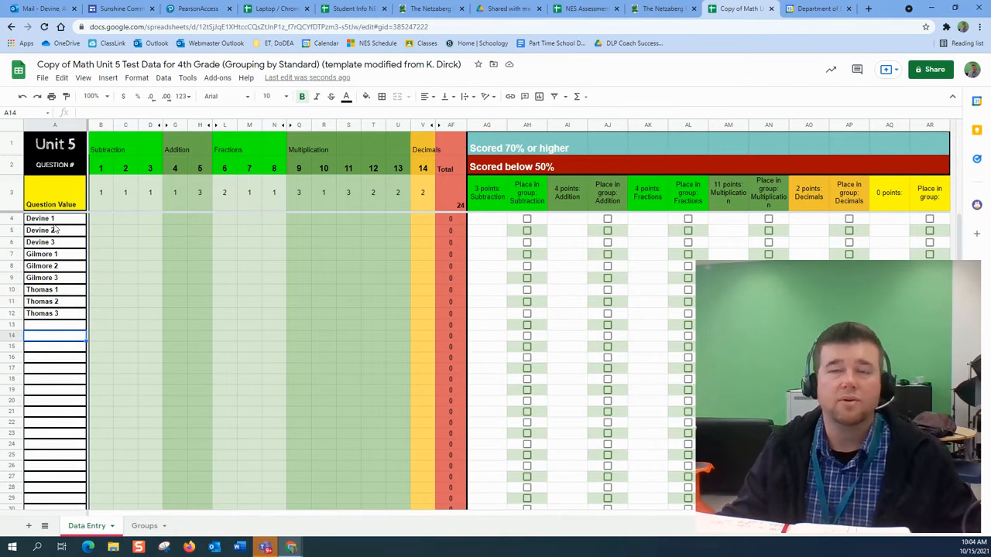
left_click_drag(54, 222, 55, 323)
left_click(54, 339)
left_click_drag(52, 221, 56, 314)
left_click(58, 319)
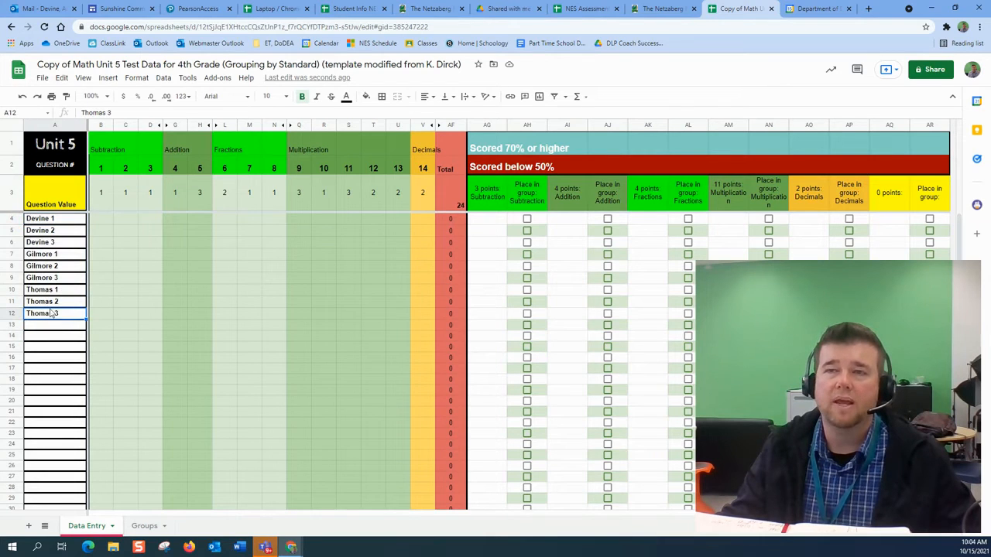
left_click(35, 222)
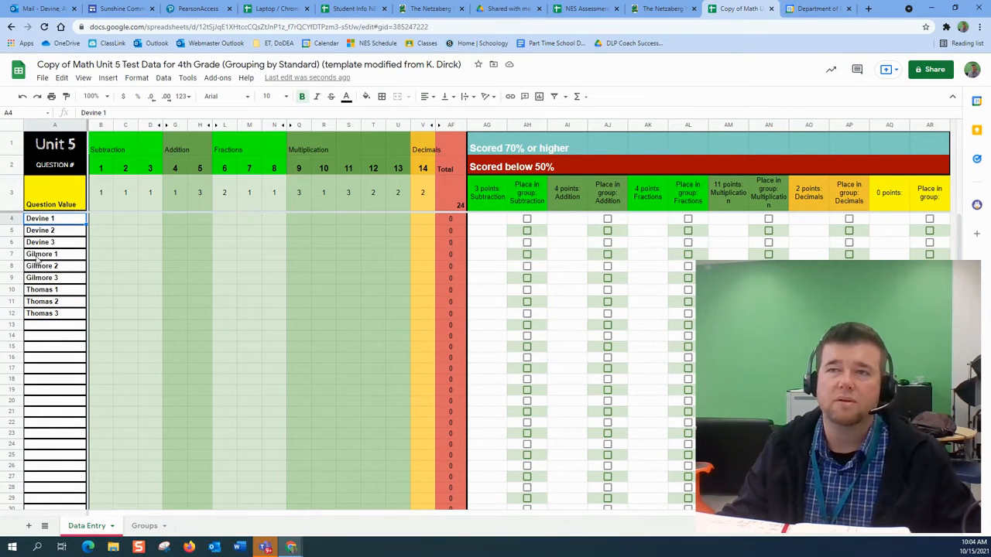
left_click_drag(49, 229, 48, 278)
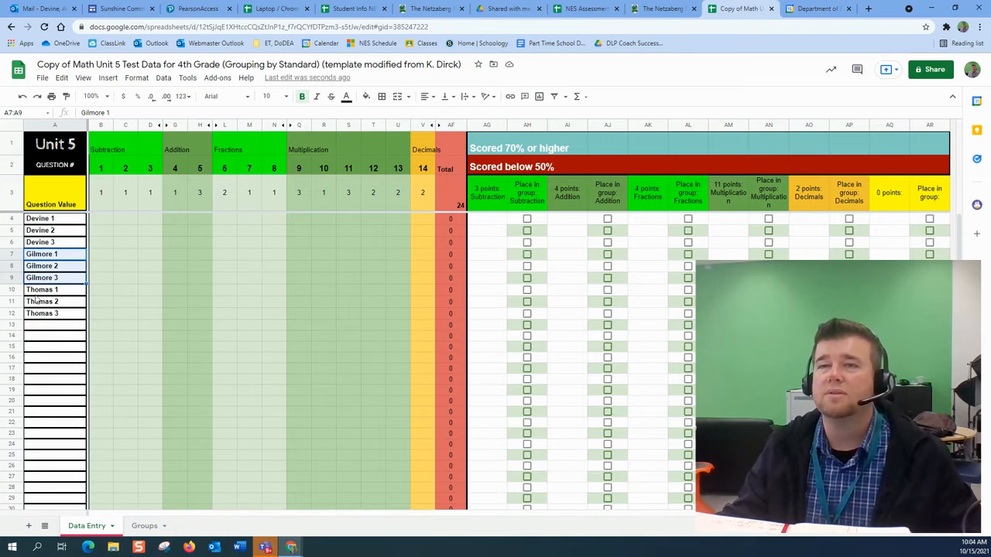
left_click_drag(40, 294, 41, 319)
left_click(40, 316)
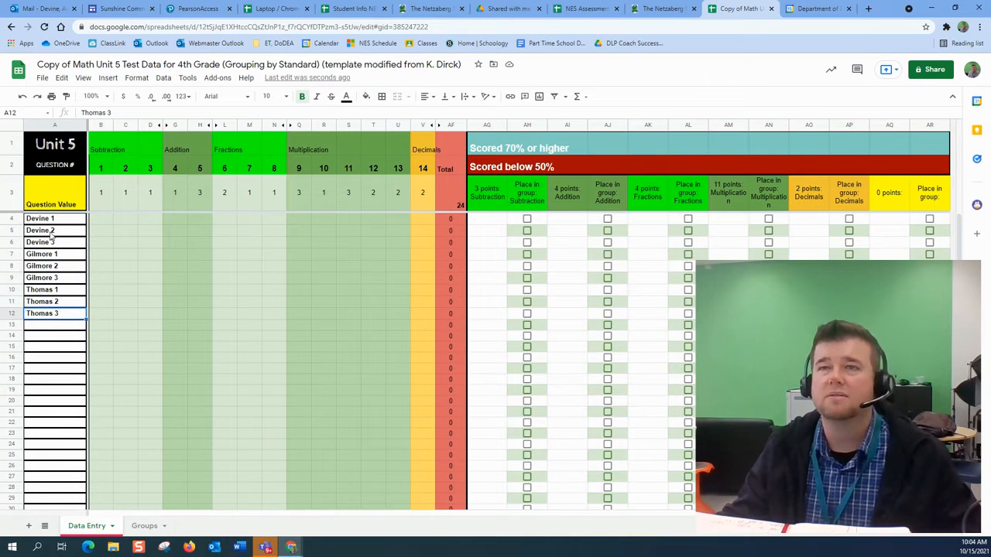
left_click(65, 350)
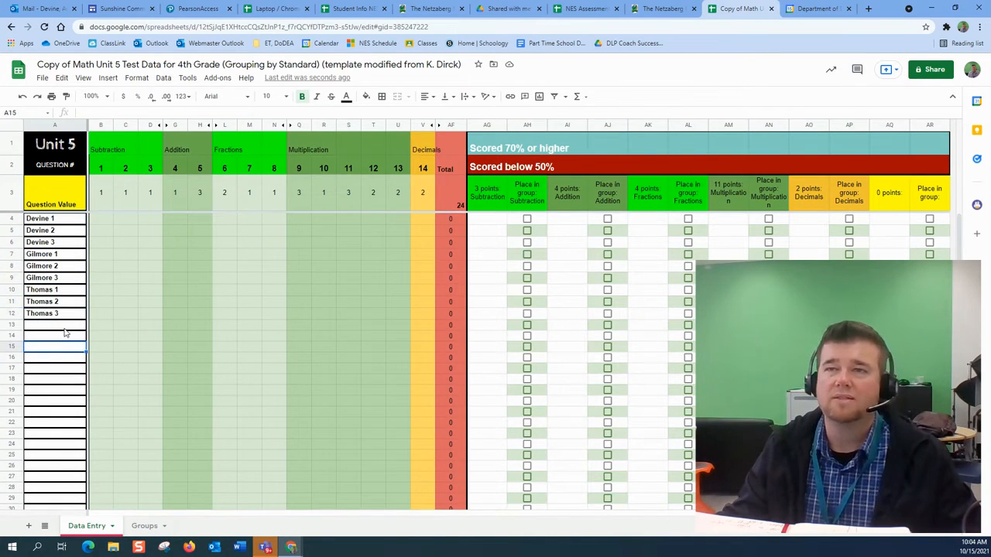
- Enter the first student's question 1–7 scores in row 4: 1, 1, 1, 0, 2, 0, 0
left_click(99, 224)
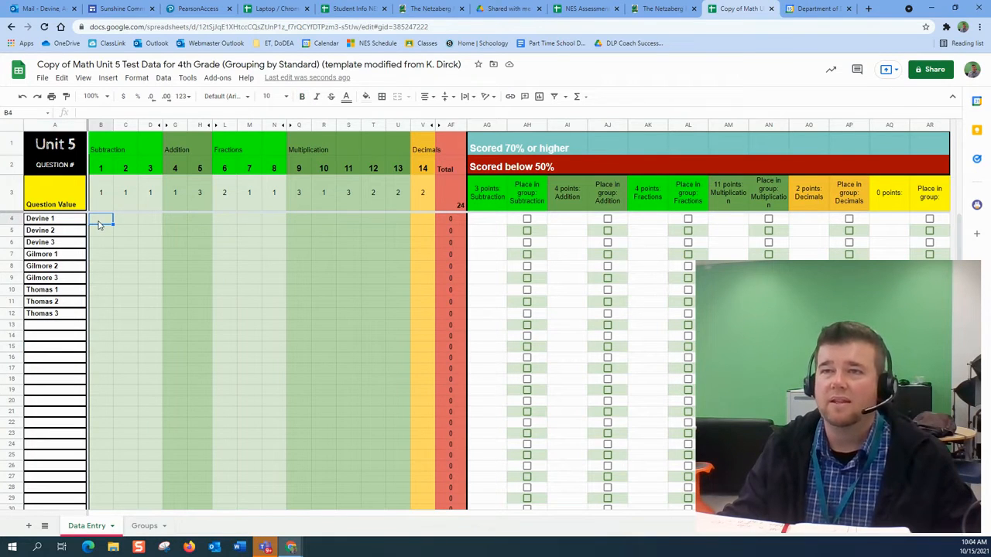
key("Left")
key("Right")
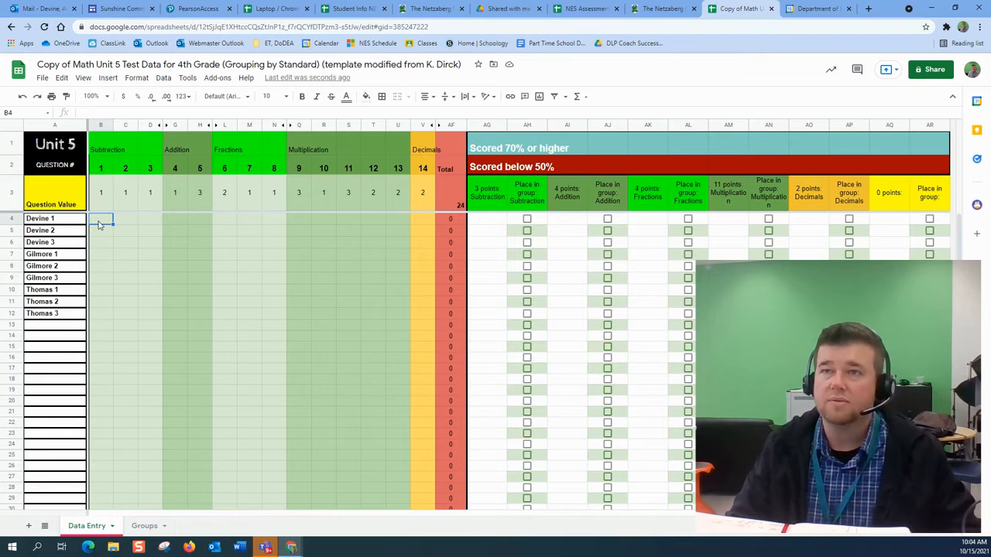
type("1")
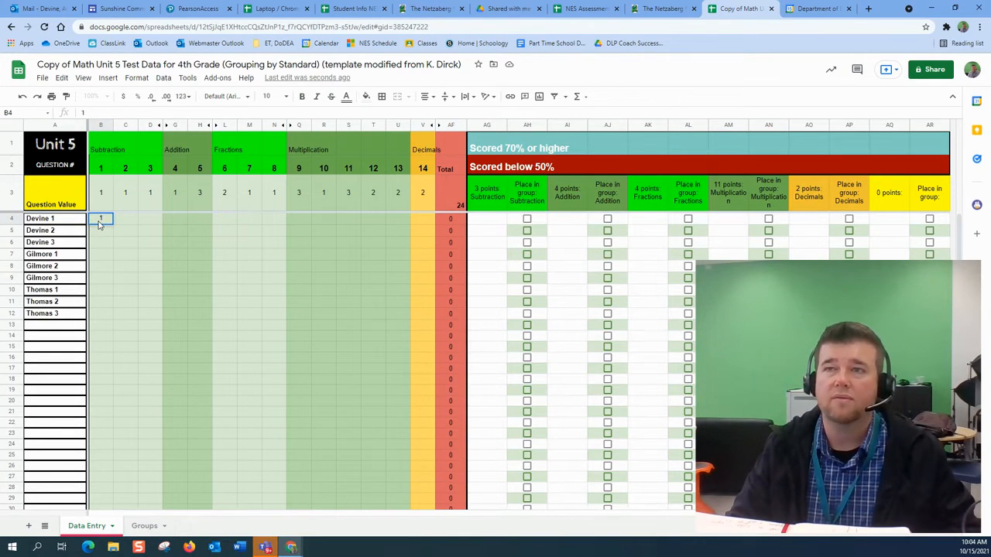
key("Tab")
type("1")
key("Tab")
type("1")
key("Tab")
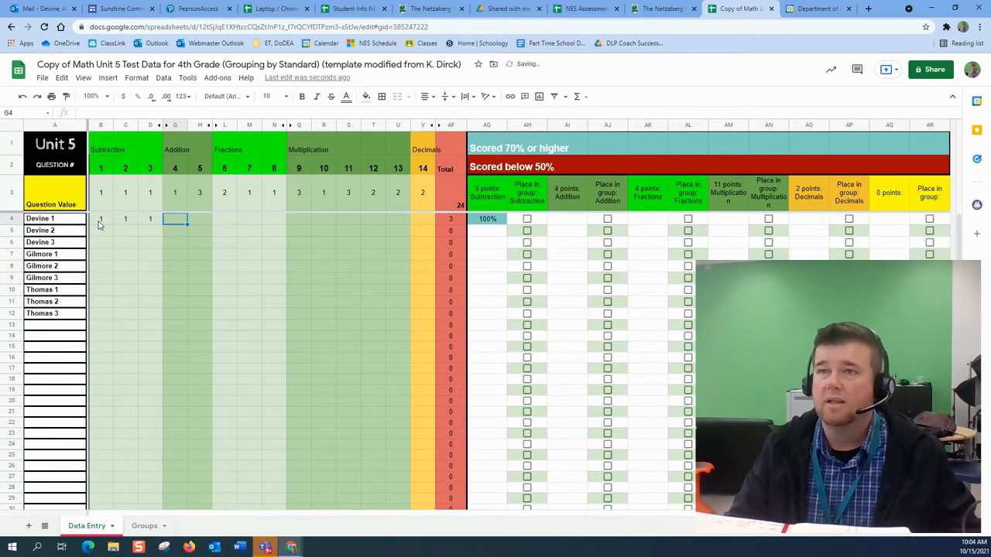
type("0")
key("Tab")
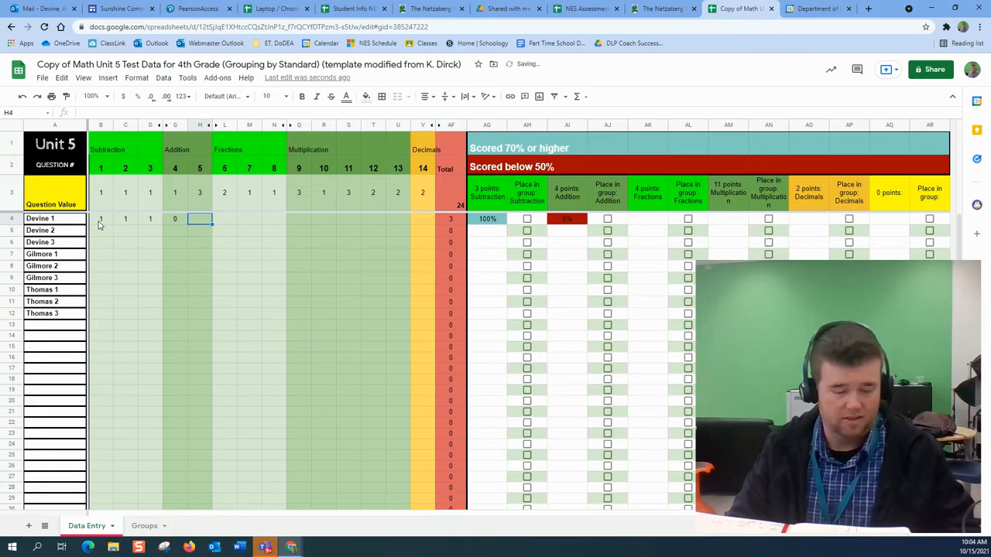
type("2")
key("Tab")
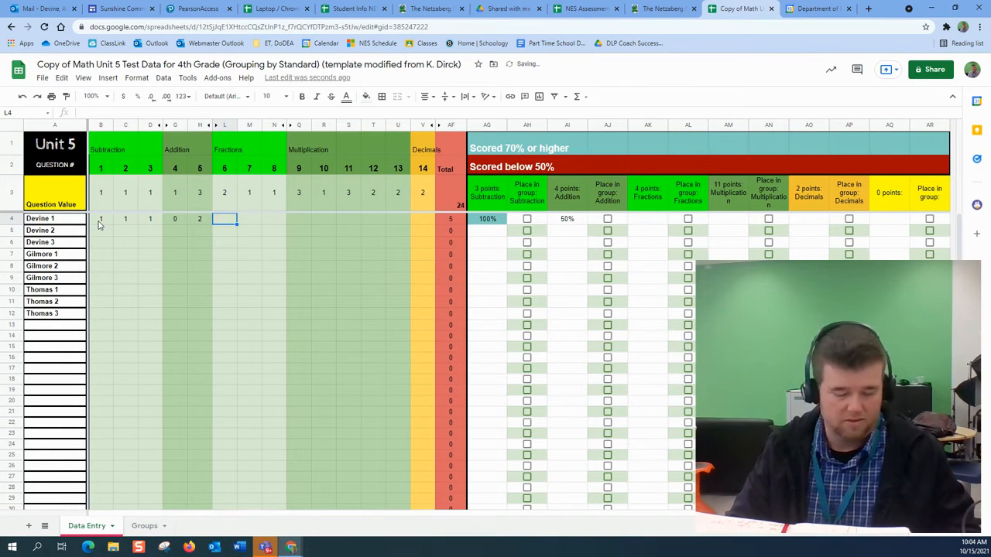
type("0")
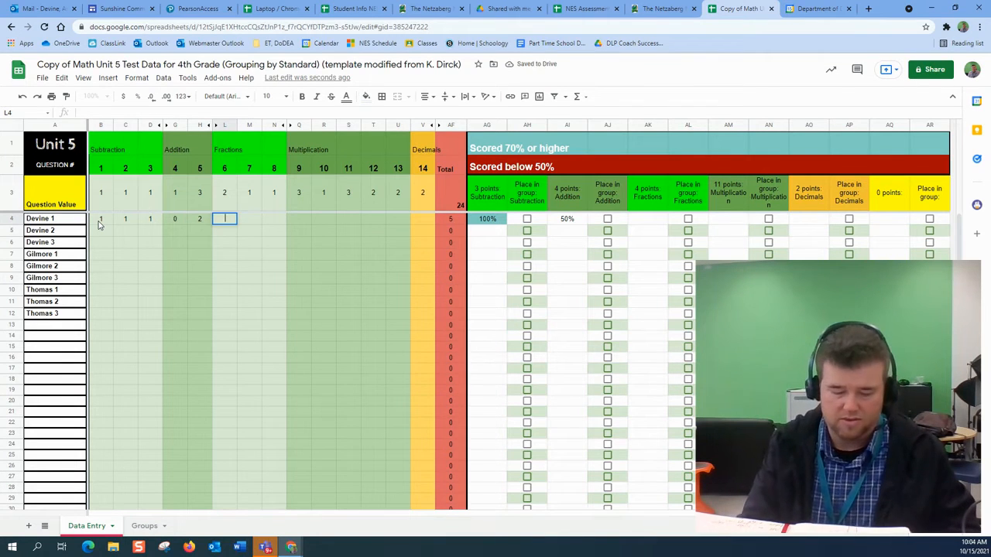
key("Tab")
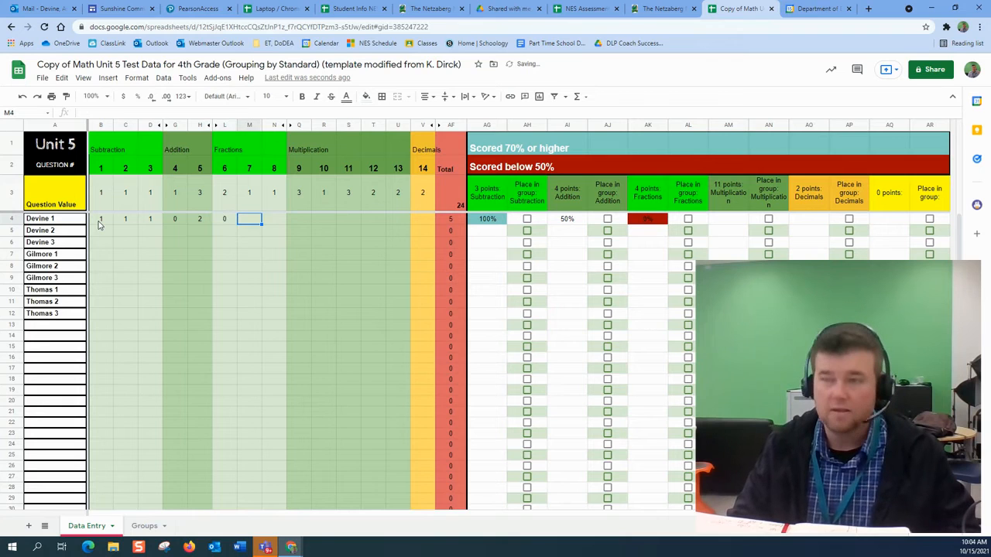
type("0")
key("Tab")
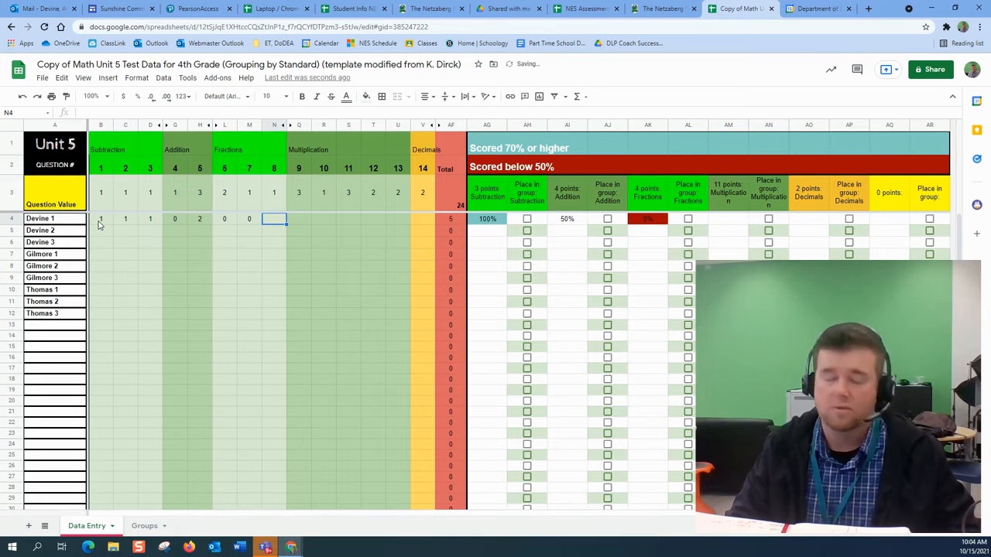
- Enter question 8–14 scores 1, 3, 1, 3, 2, 2, 2, bringing the total to 19
type("1")
key("Tab")
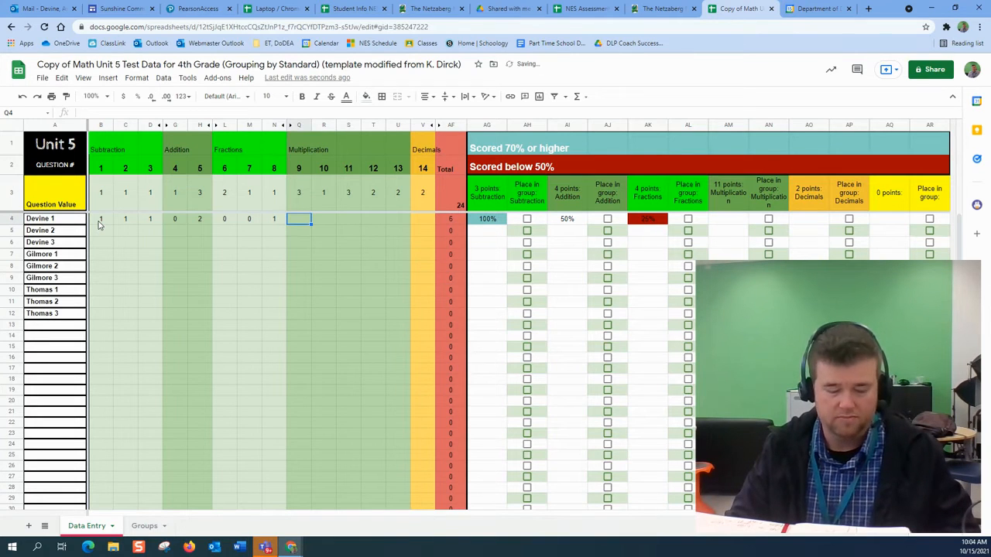
type("3")
key("Tab")
type("1")
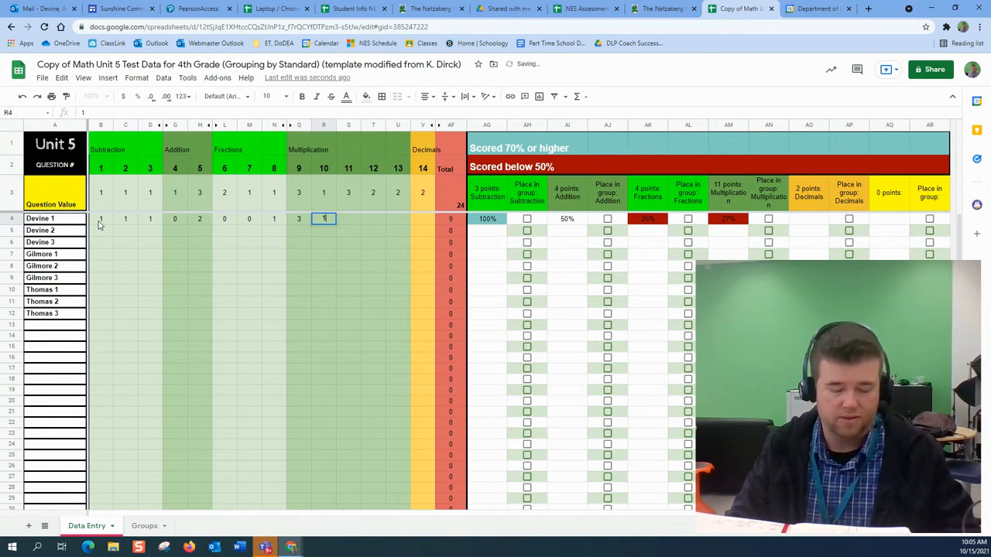
key("Tab")
type("3")
key("Tab")
type("2")
key("Tab")
type("2")
key("Tab")
type("2")
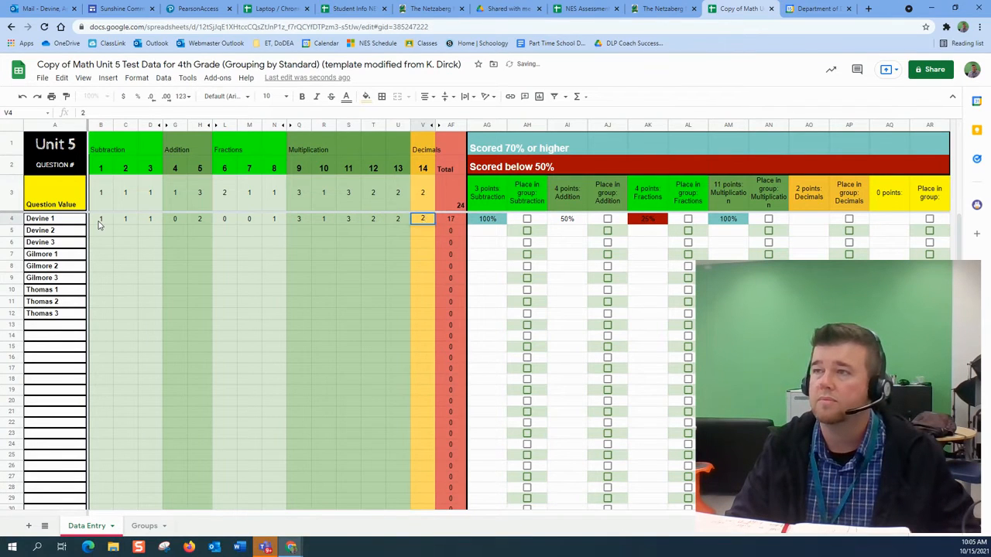
key("Return")
key("Left")
key("Left")
key("Left")
key("Left")
key("Left")
key("Left")
key("Left")
key("Left")
key("Left")
key("Left")
key("Left")
key("Left")
key("Left")
key("Left")
key("Right")
key("Right")
key("Right")
key("Right")
key("Left")
key("Left")
key("Left")
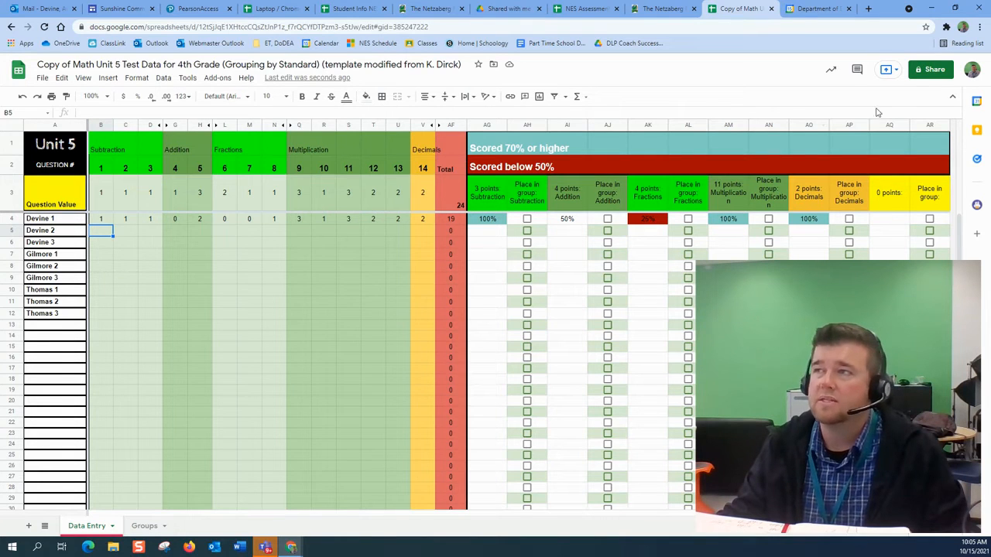
left_click(929, 76)
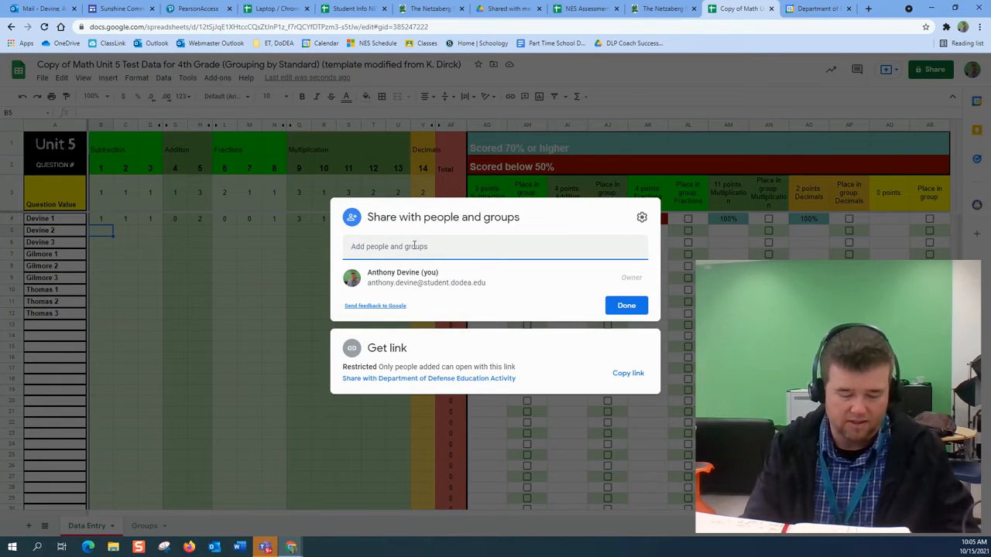
type("Lisa thomas")
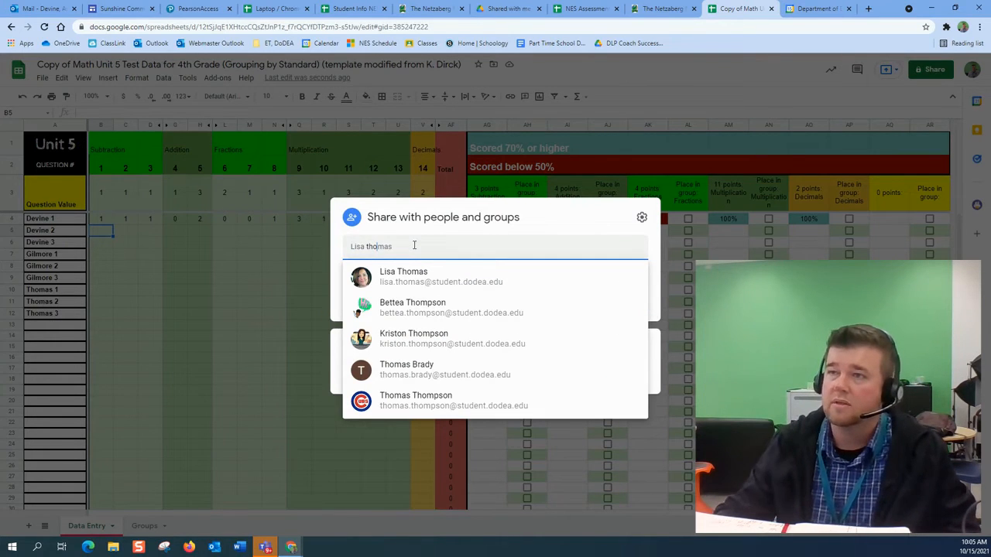
left_click(418, 267)
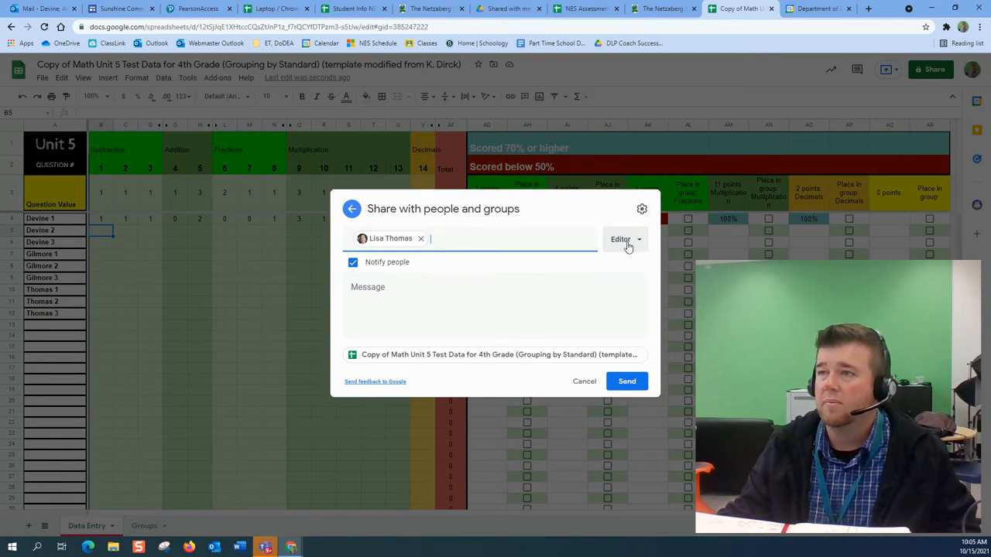
type("Robert gilmore")
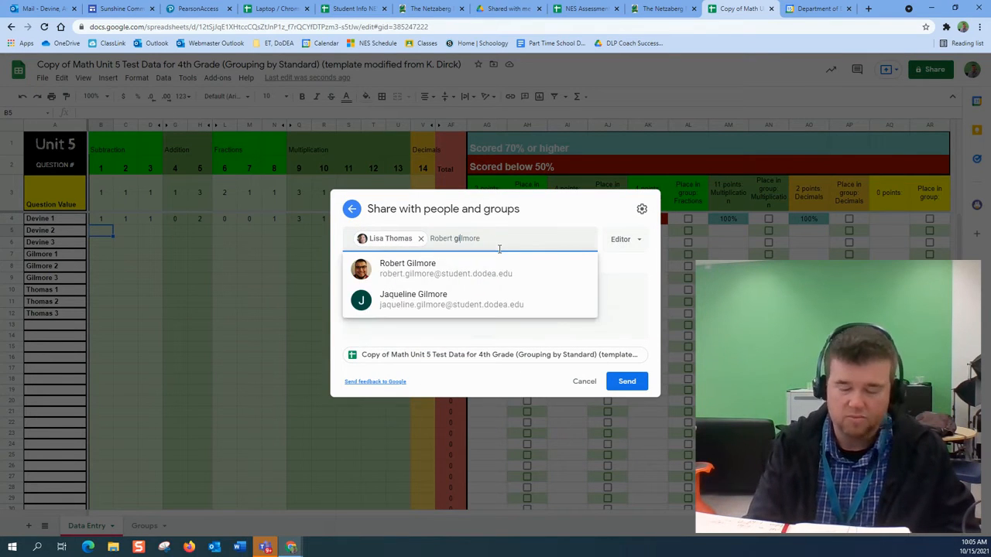
left_click(482, 270)
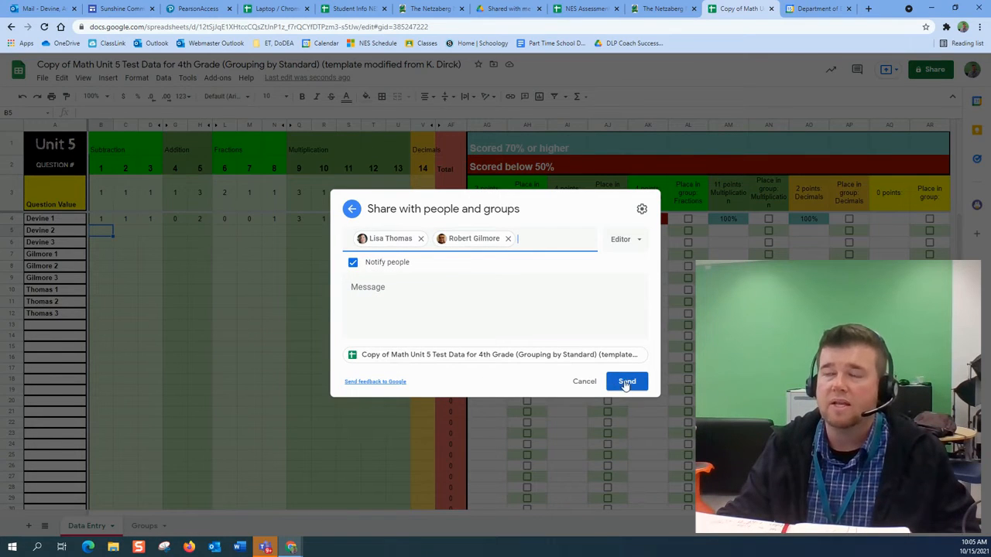
left_click(579, 382)
left_click(193, 308)
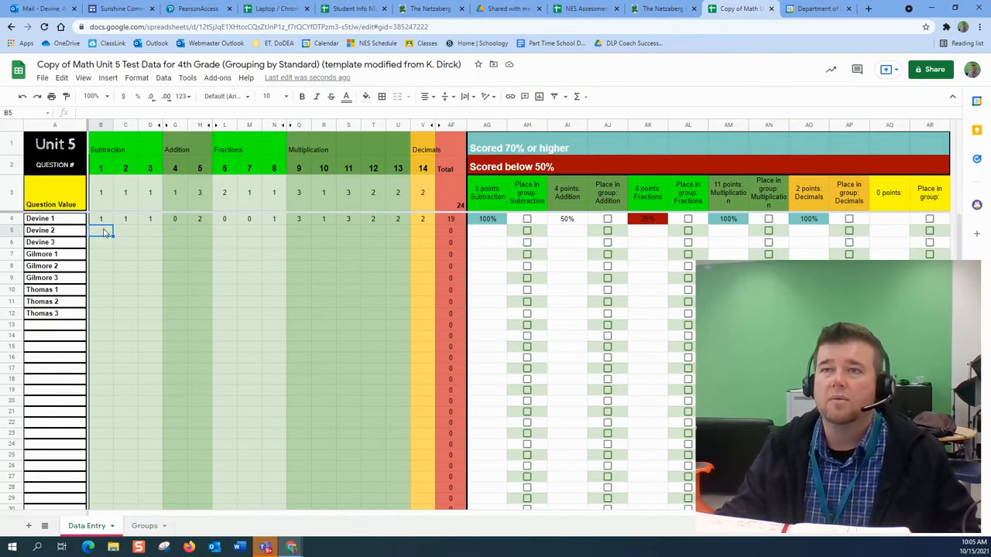
- Copy the first student's row of scores into rows 5 through 12
left_click_drag(107, 220, 431, 213)
key("ctrl+c")
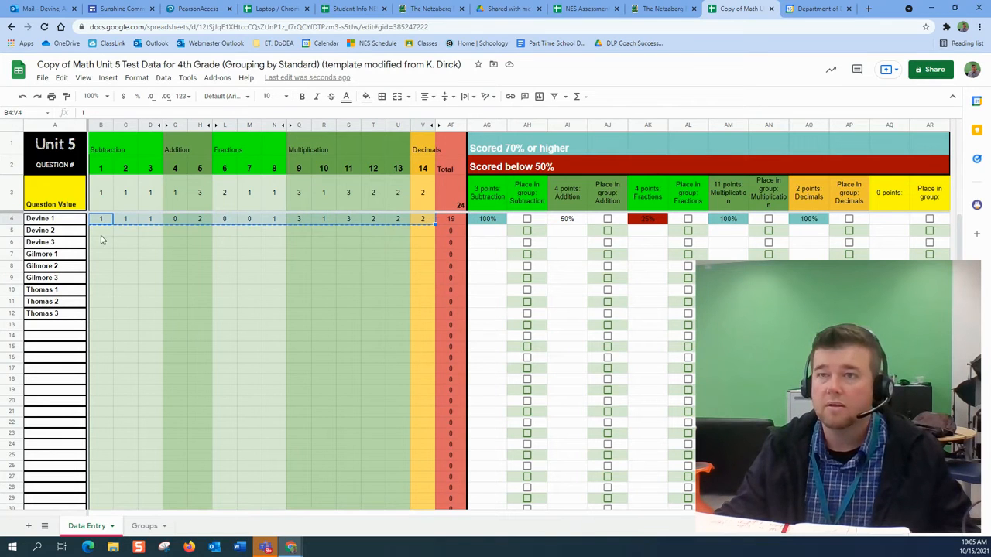
left_click(104, 235)
key("ctrl+v")
key("Down")
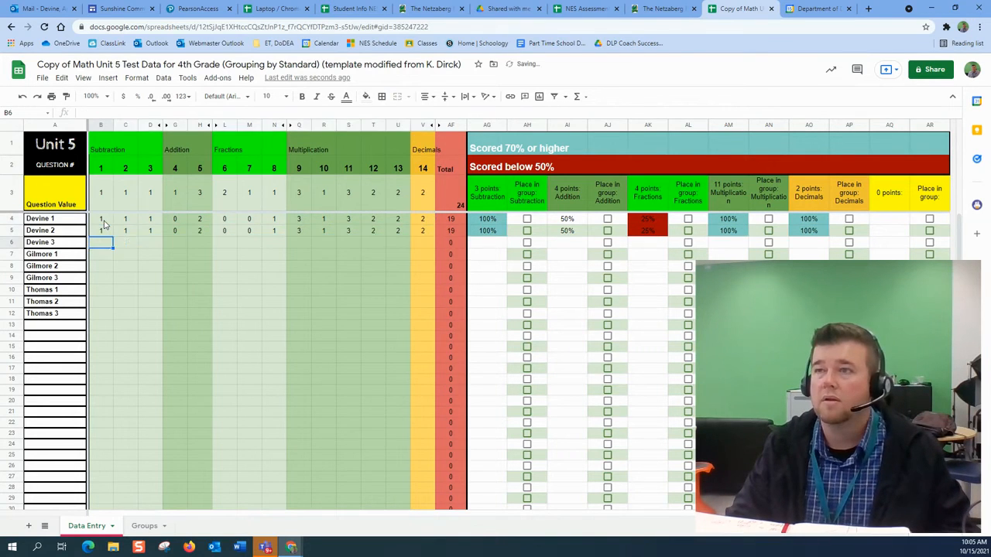
key("ctrl+v")
key("Down")
key("ctrl+v")
key("Down")
key("ctrl+v")
key("Down")
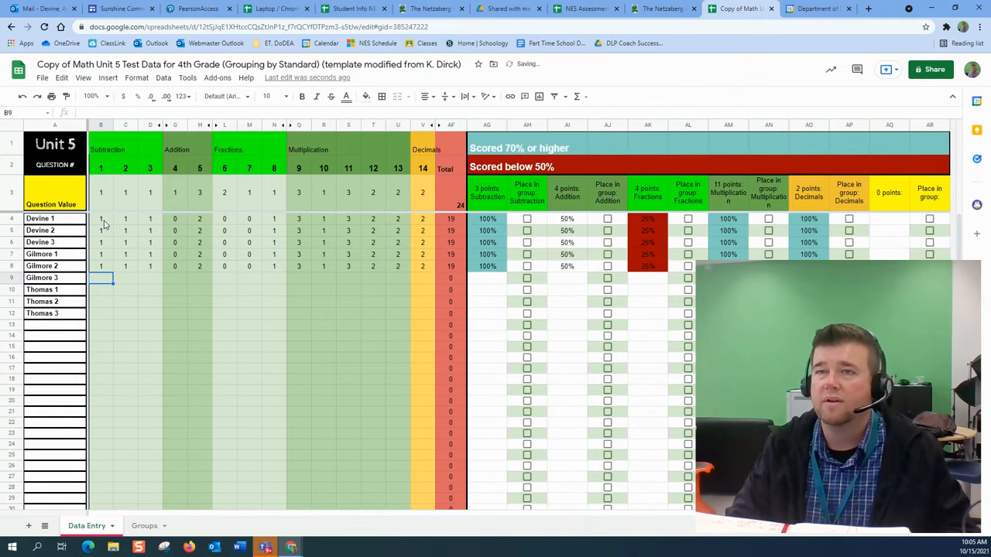
key("ctrl+v")
key("Down")
key("ctrl+v")
key("Down")
key("ctrl+v")
key("Down")
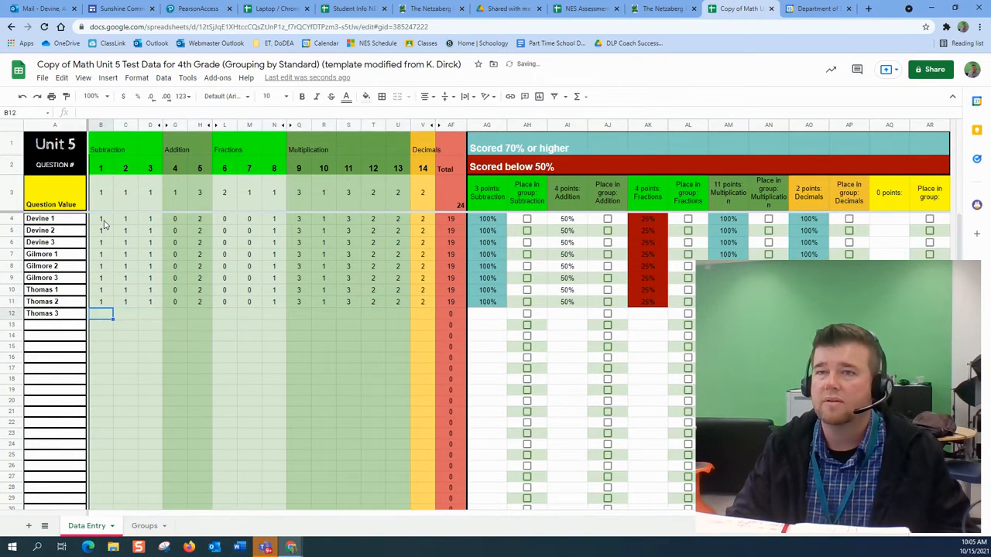
key("ctrl+v")
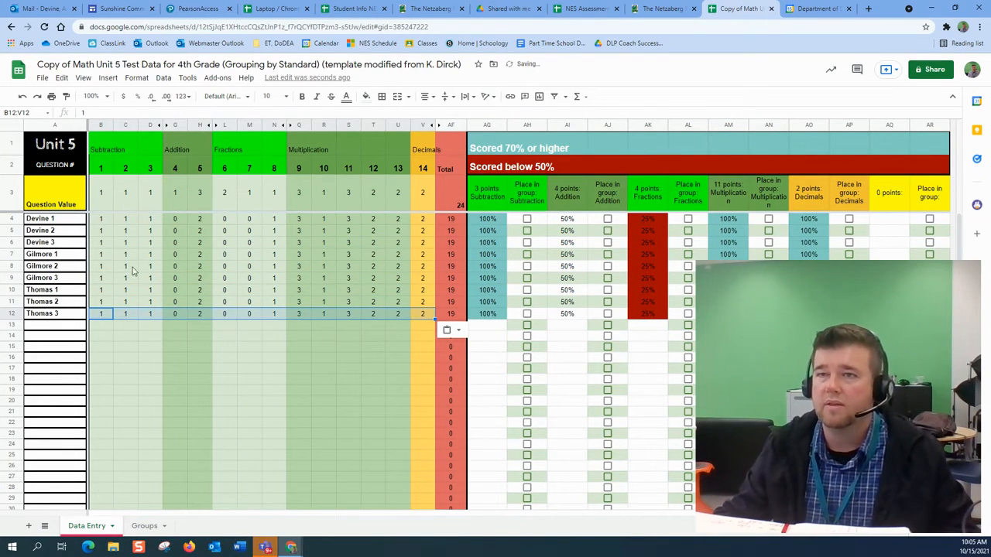
- Zero selected early-question scores: row 5 Q2 and Q3, row 6 Q1 and Q3, row 8 Q1 and Q3
left_click(127, 230)
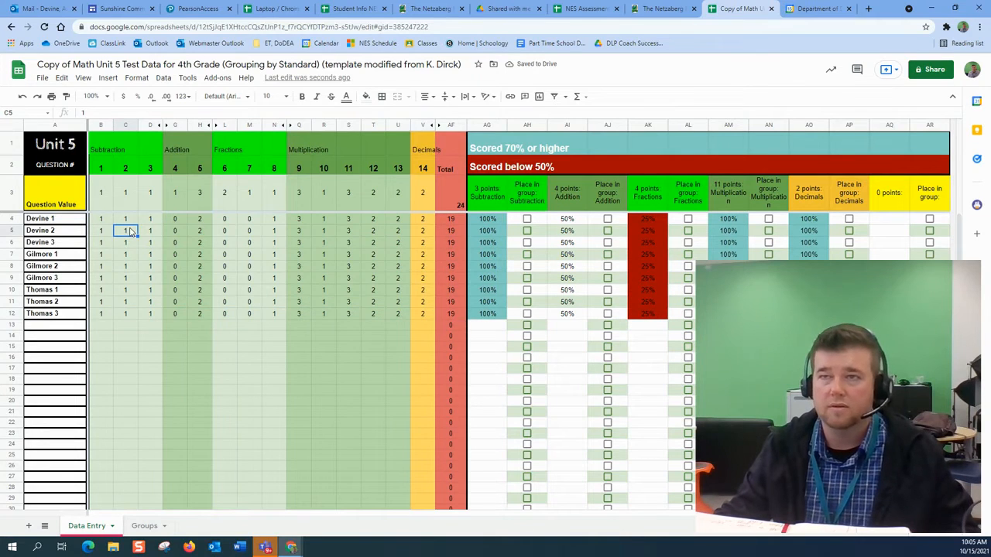
type("0")
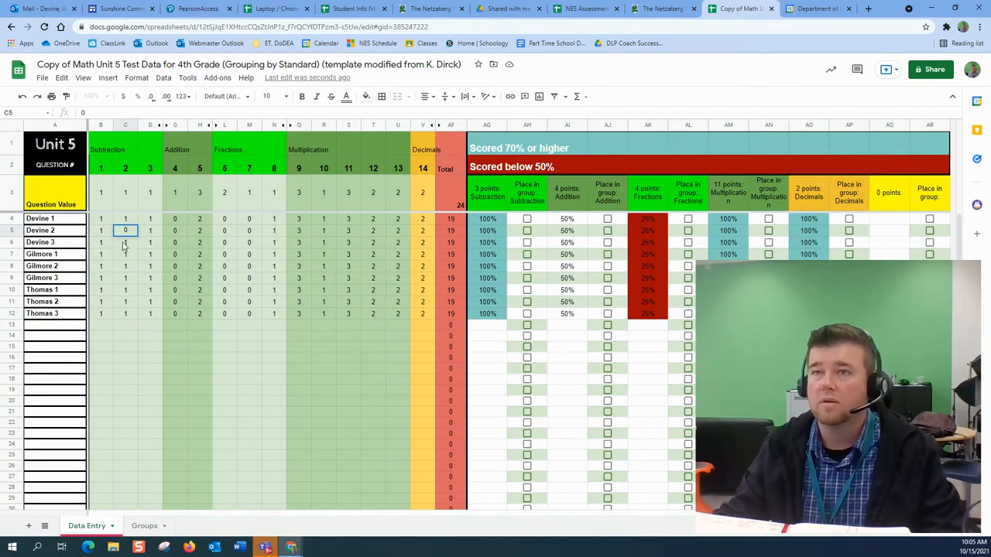
left_click(108, 244)
type("0")
left_click(150, 231)
type("0")
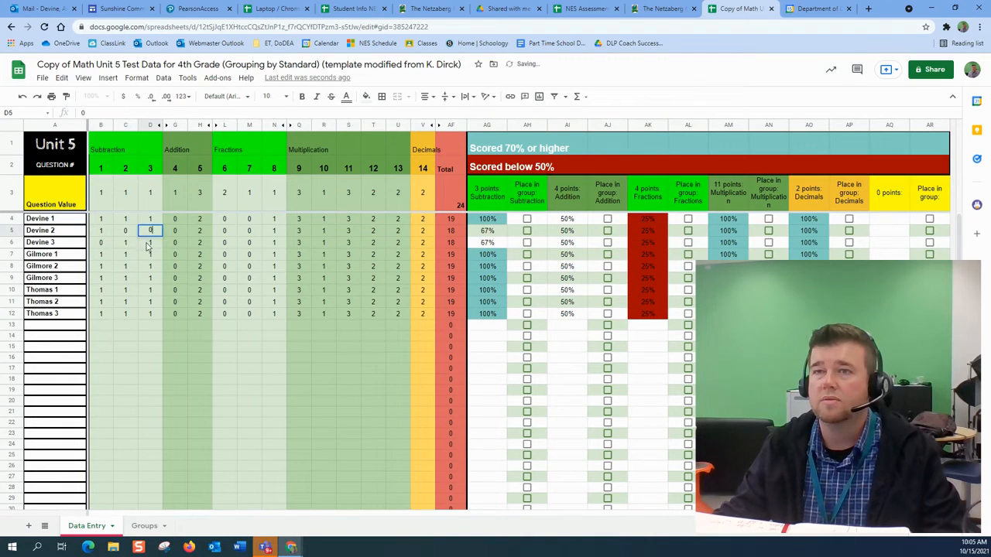
key("Return")
type("0")
left_click(147, 267)
type("0")
left_click(101, 266)
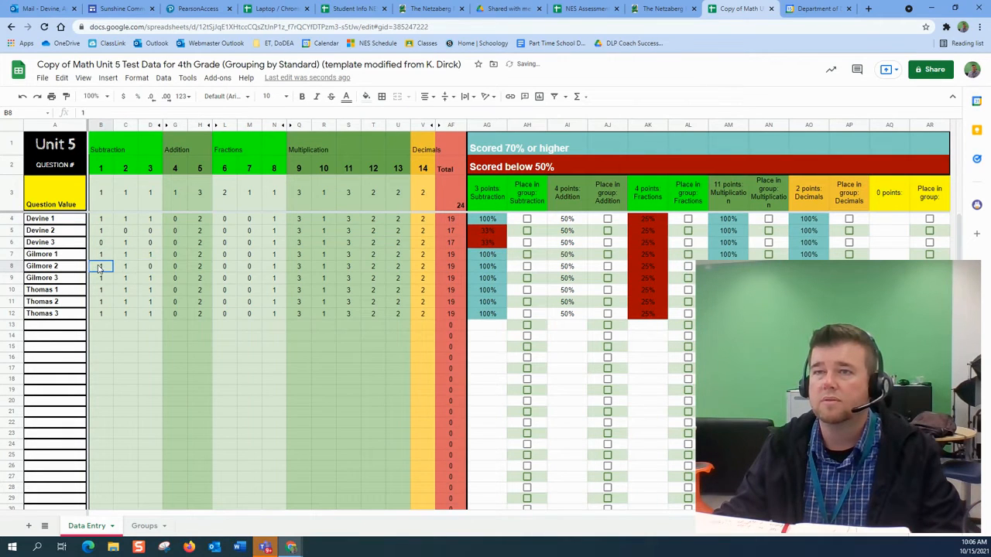
type("0")
- Zero question 9 in rows 10–12 and Q5 and Q11 in row 10; set row 12 Q11 to 1
left_click(197, 291)
type("0")
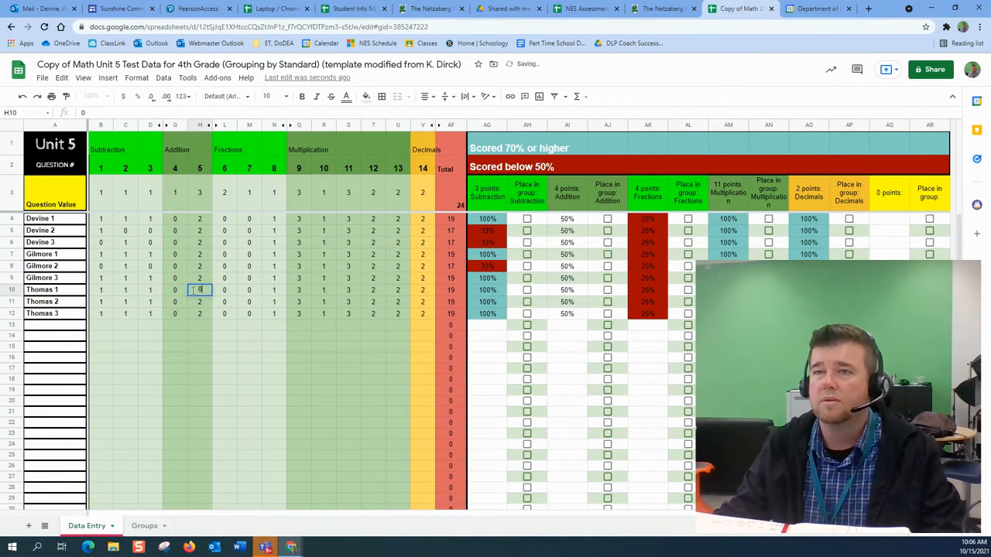
left_click(299, 291)
type("0")
left_click(299, 302)
type("0")
left_click(300, 313)
type("0")
left_click(345, 314)
type("1")
left_click(356, 291)
type("0")
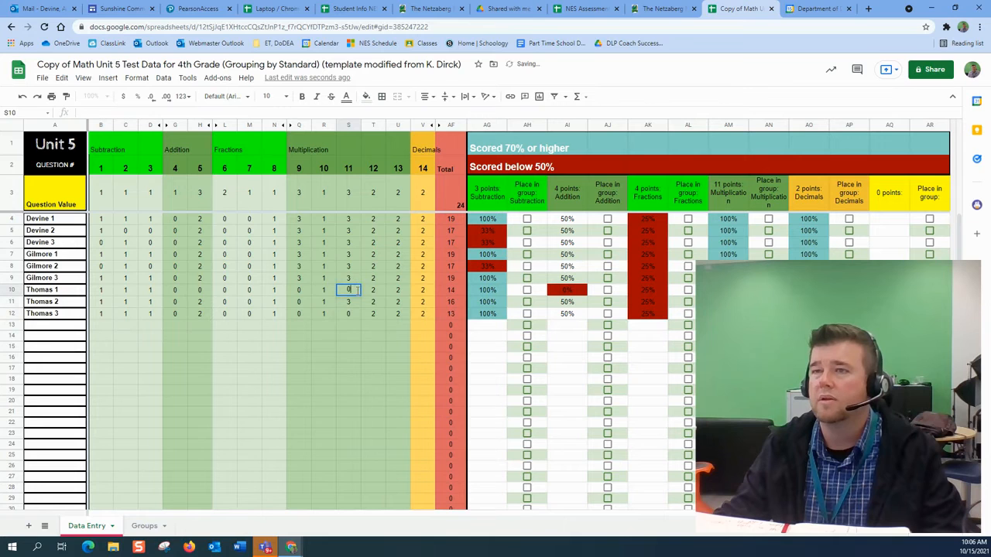
left_click(353, 328)
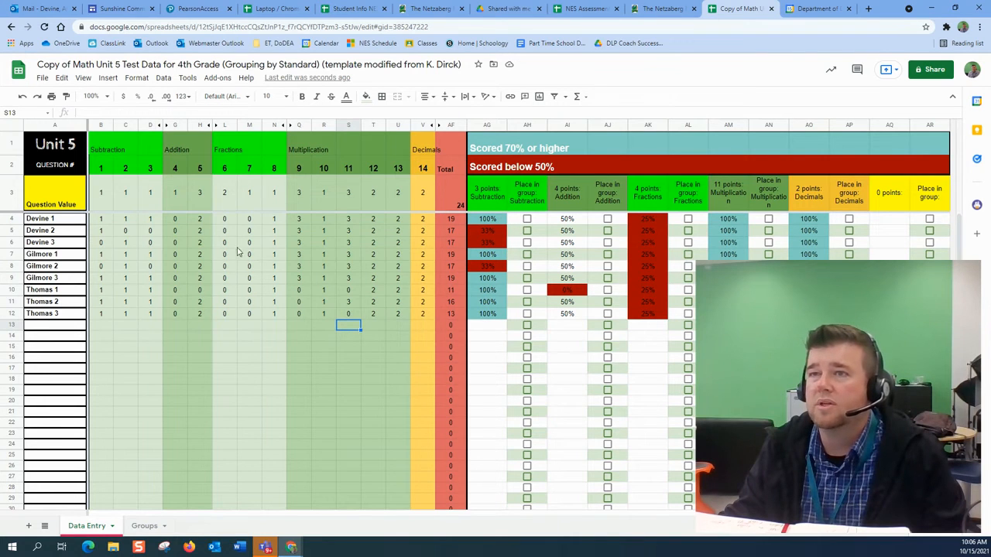
- Set the question 6 score to 2 for rows 5 through 9 and row 12
left_click(234, 221)
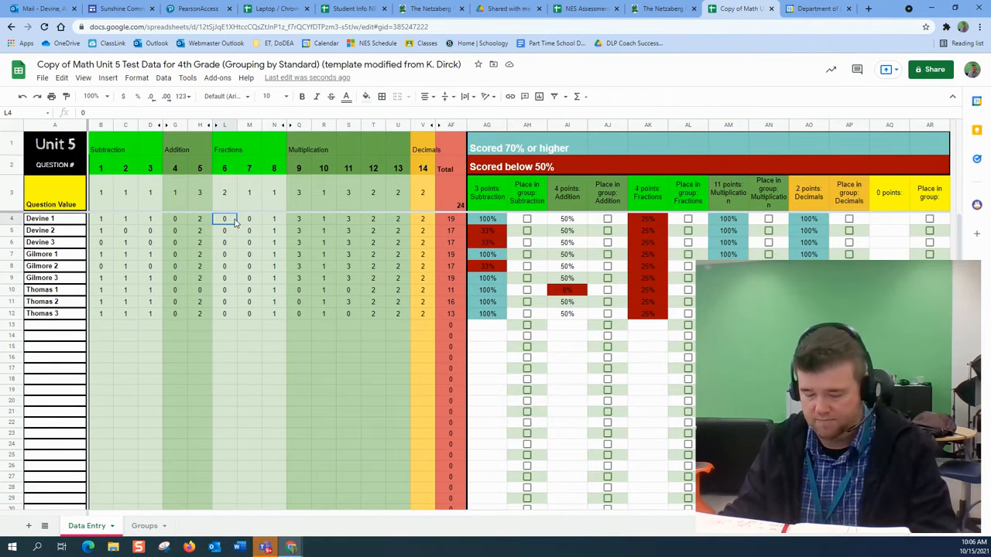
left_click(228, 233)
type("2")
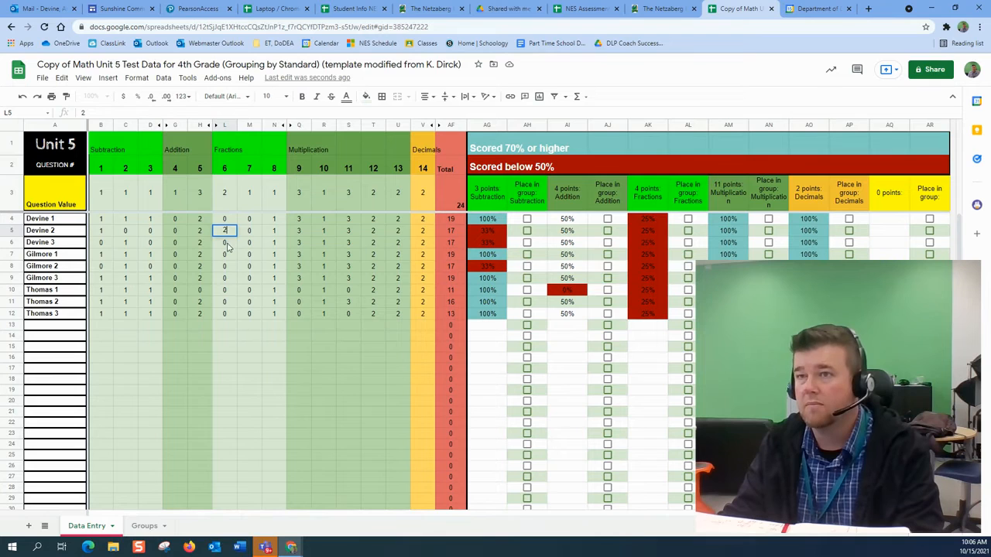
key("Return")
type("2")
key("Return")
type("2")
key("Return")
type("2")
key("Return")
type("2")
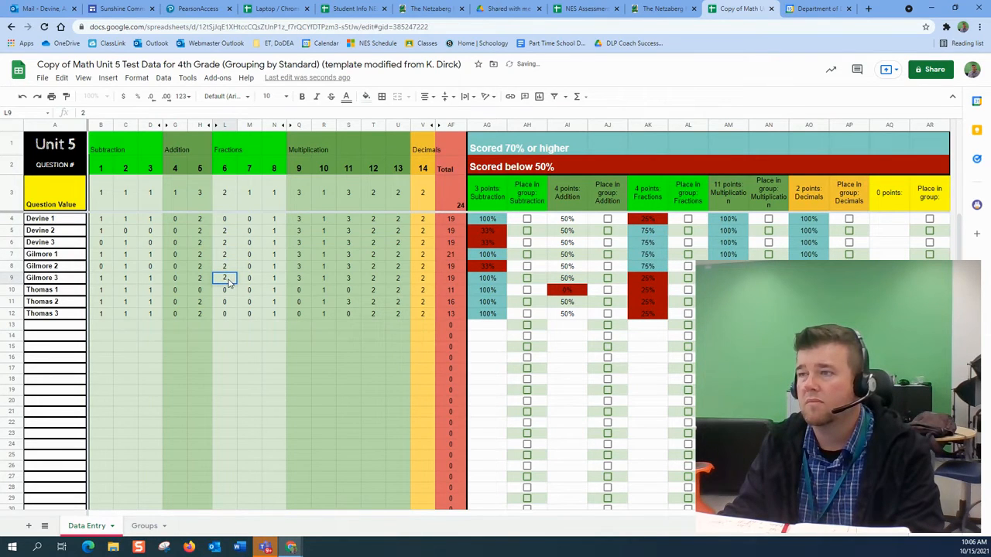
left_click(234, 313)
type("2")
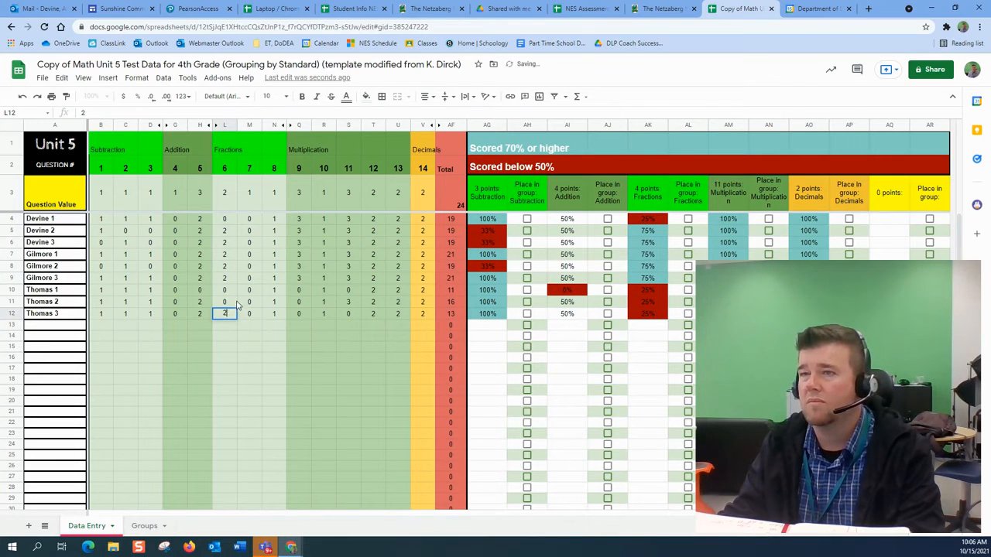
left_click(291, 253)
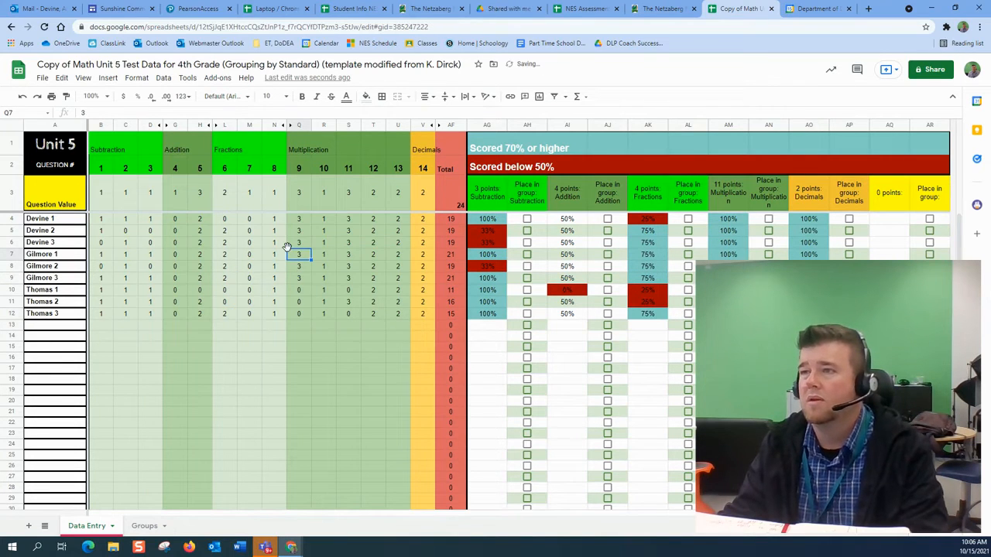
left_click(302, 326)
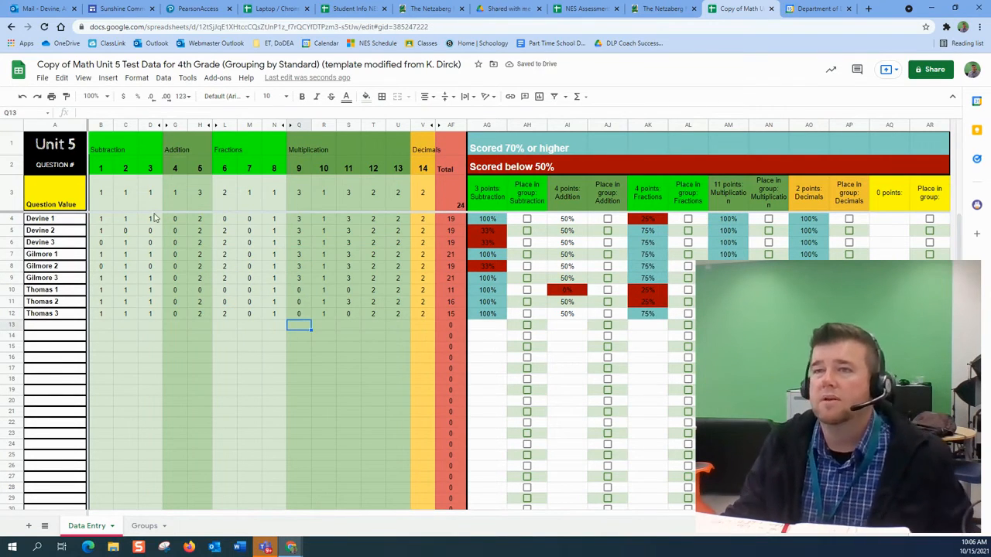
left_click_drag(101, 218, 430, 316)
- Change row 5's question 9 and 10 scores to 0, lowering its total to 15
left_click(422, 325)
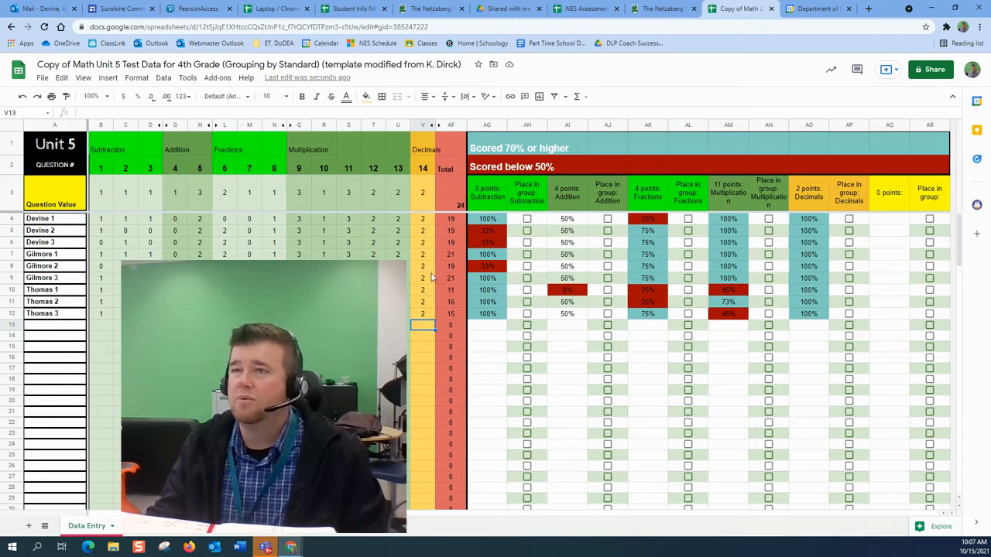
left_click(301, 231)
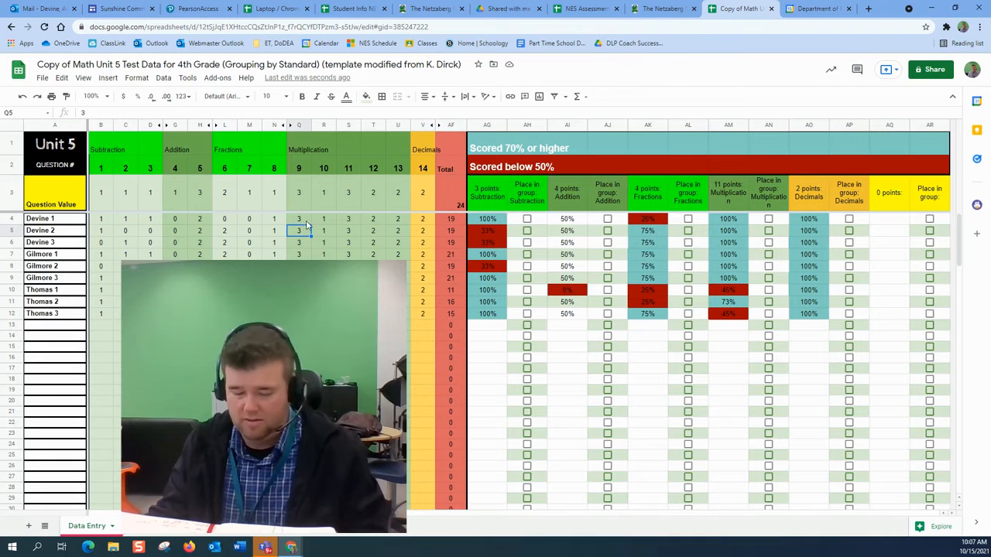
type("0")
left_click(405, 255)
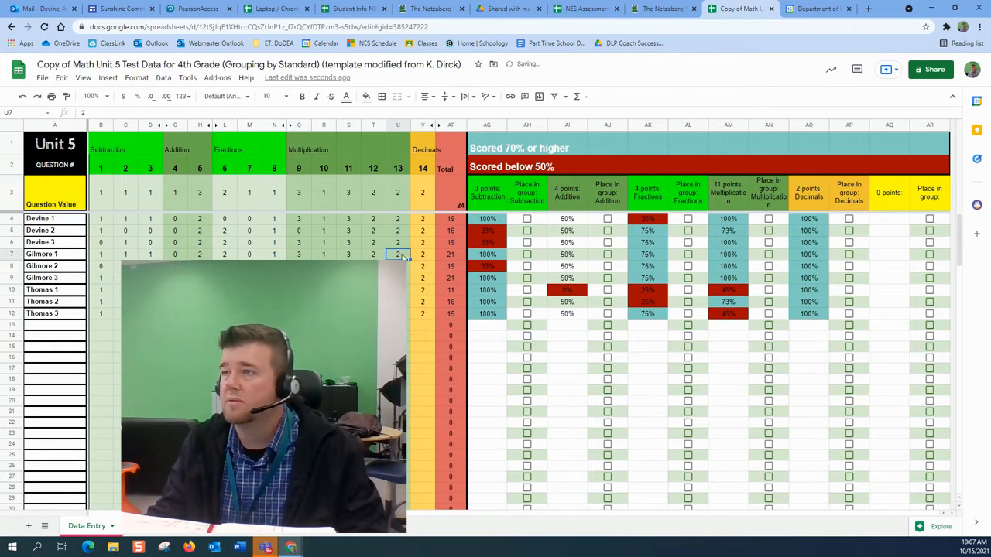
left_click(324, 232)
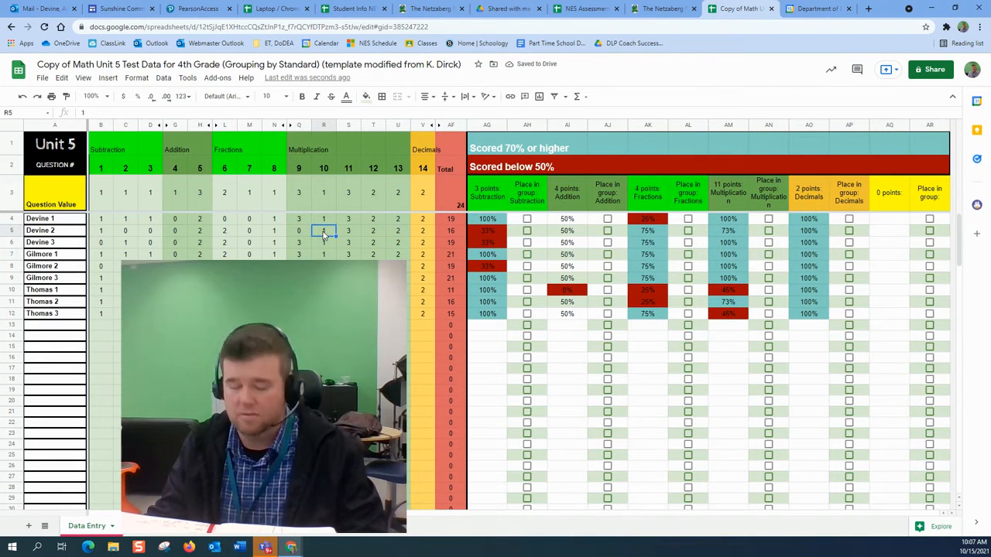
type("0")
left_click(348, 254)
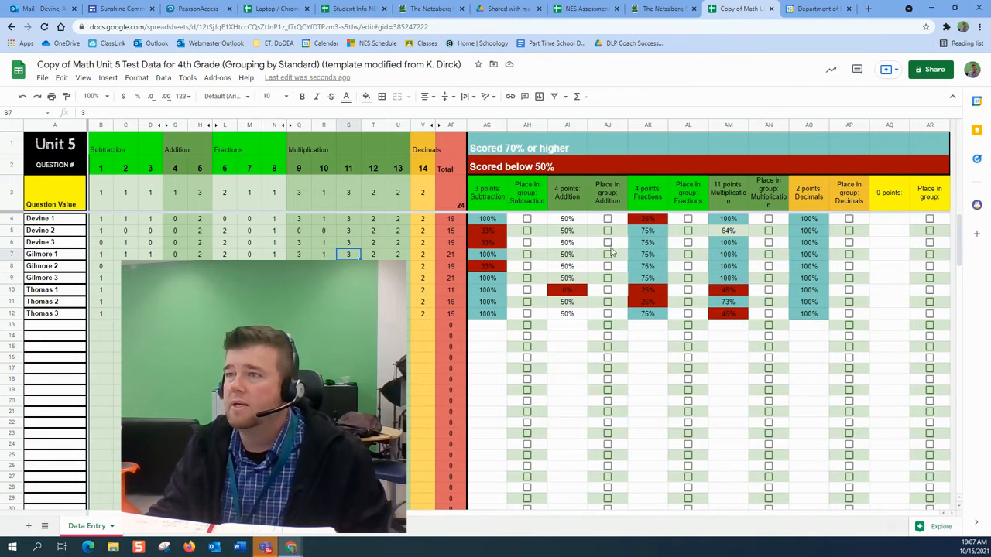
- Check groups: rows 5, 6, 8 Subtraction; 7, 9, 10 Addition; 4, 11 Fractions; 12 Multiplication; view Groups
left_click(688, 220)
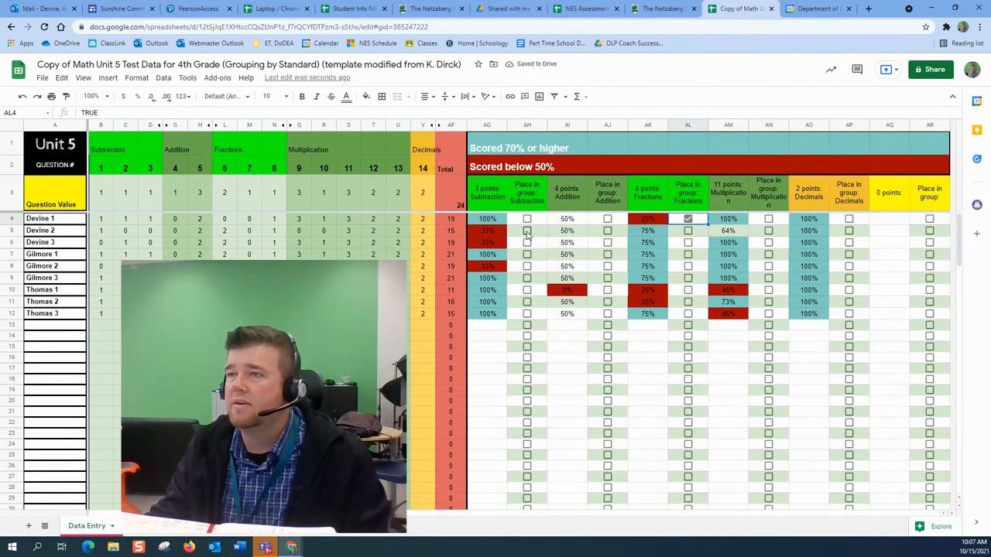
left_click(526, 231)
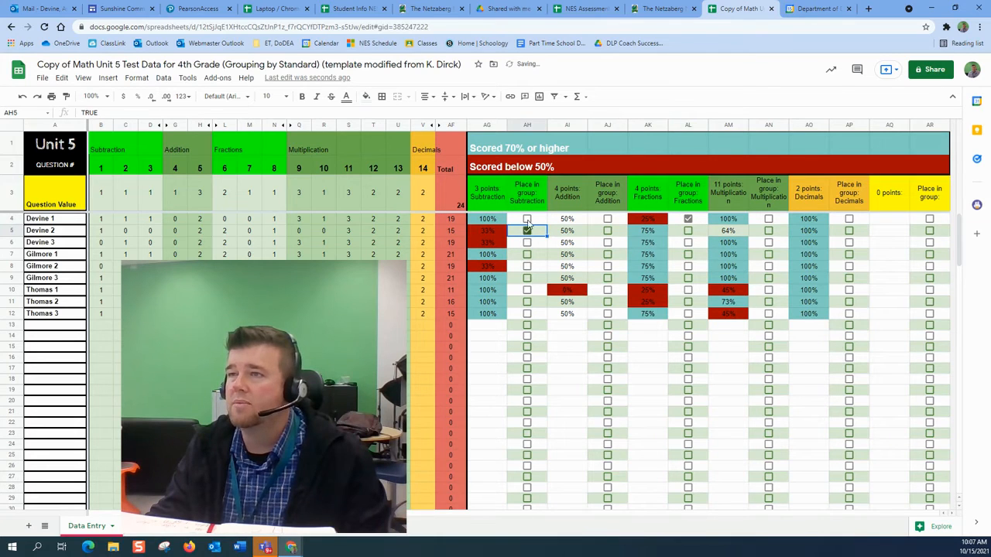
left_click(526, 243)
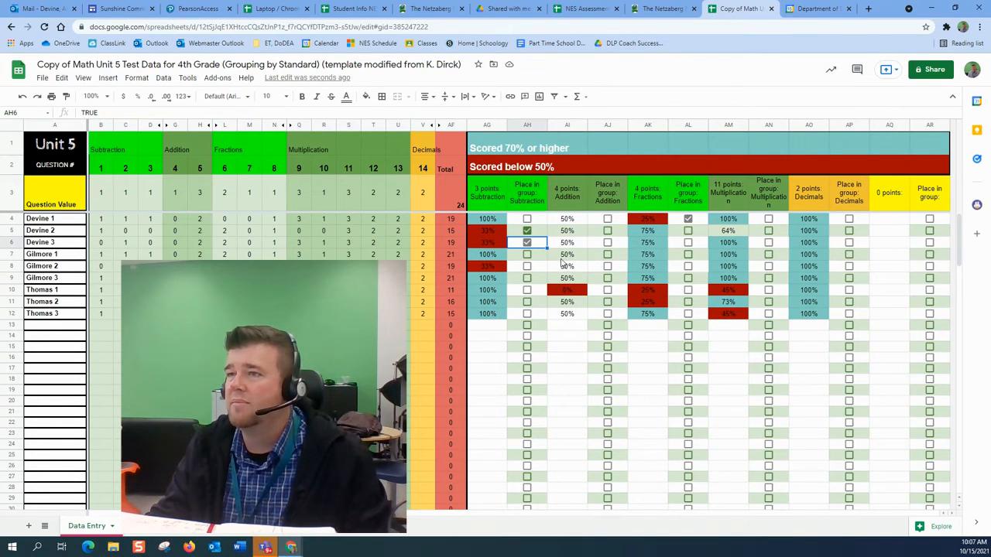
left_click(608, 255)
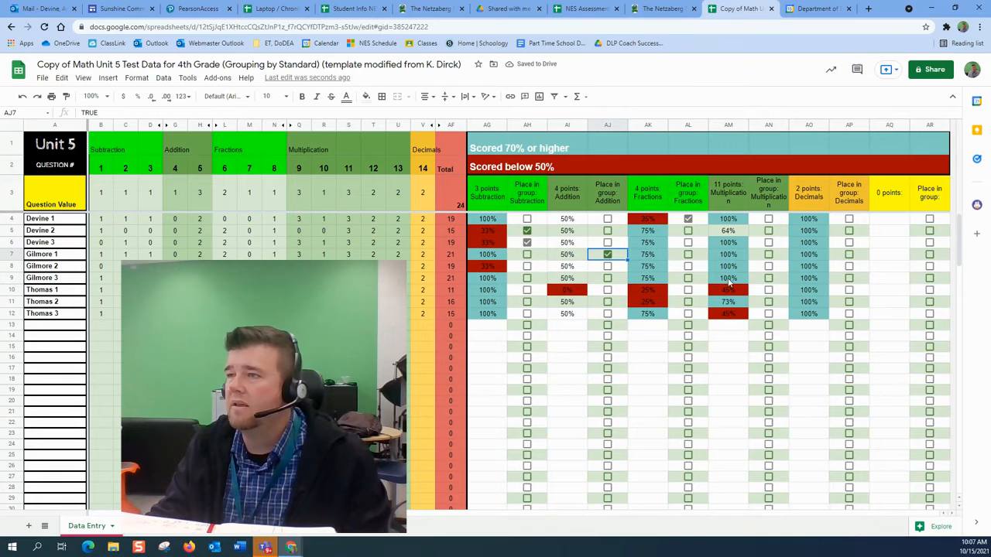
left_click(528, 266)
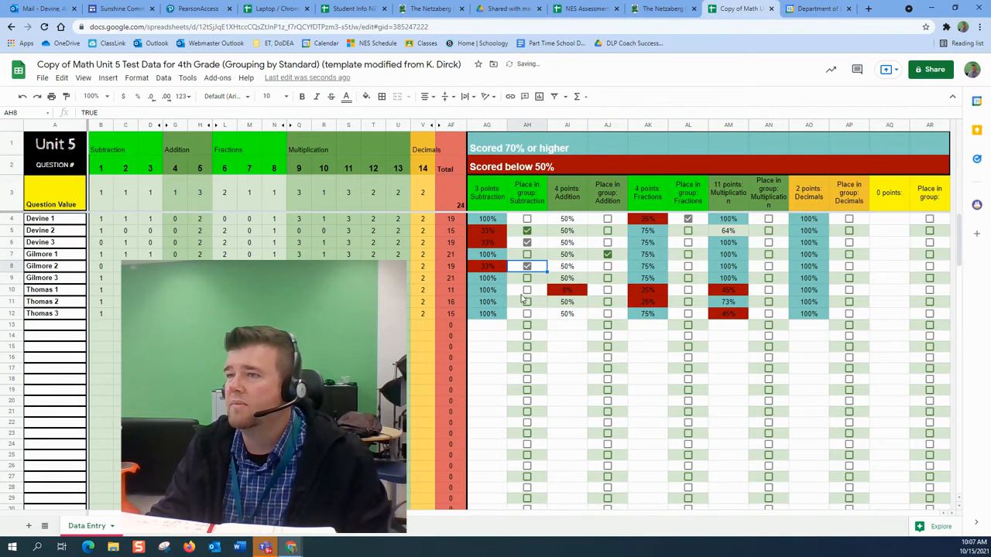
left_click(607, 278)
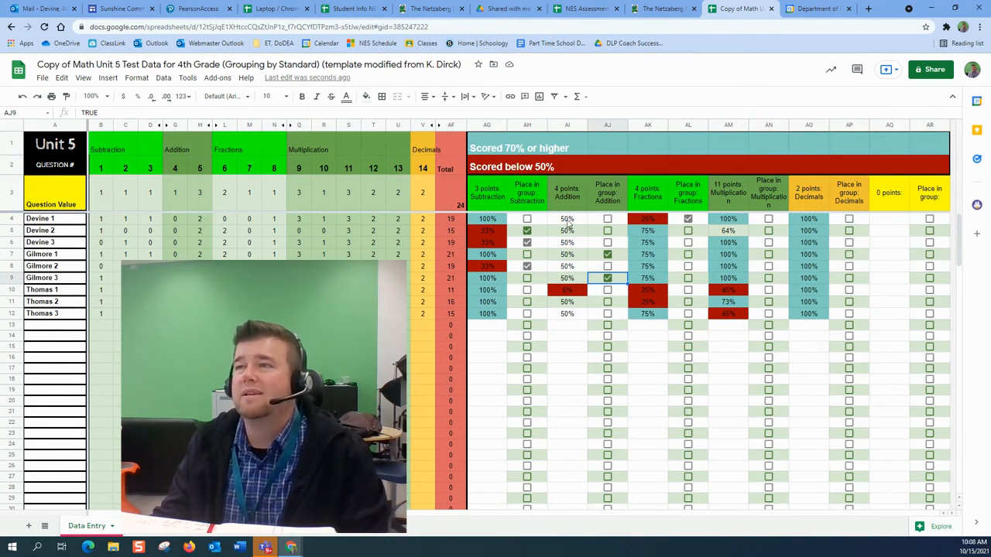
left_click(608, 291)
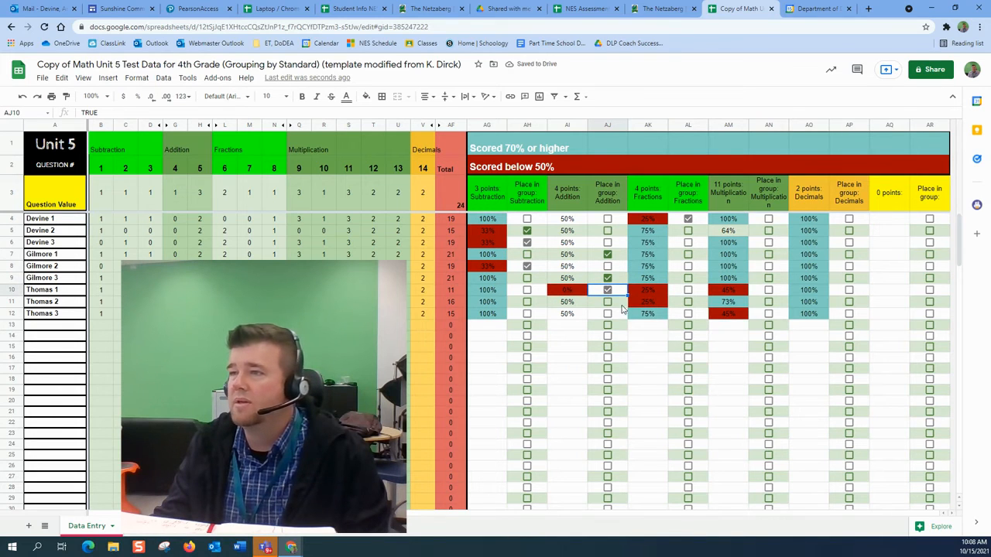
left_click(687, 302)
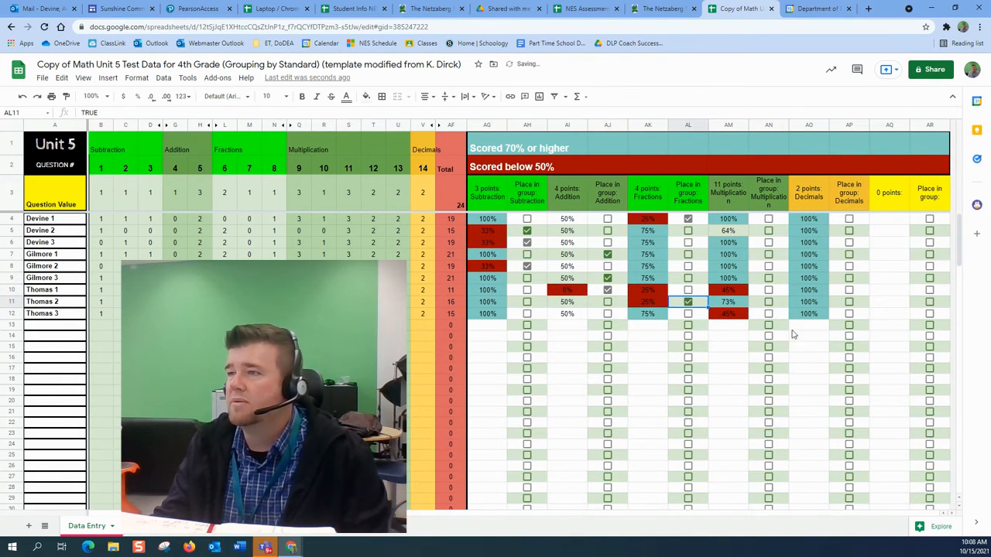
left_click(768, 313)
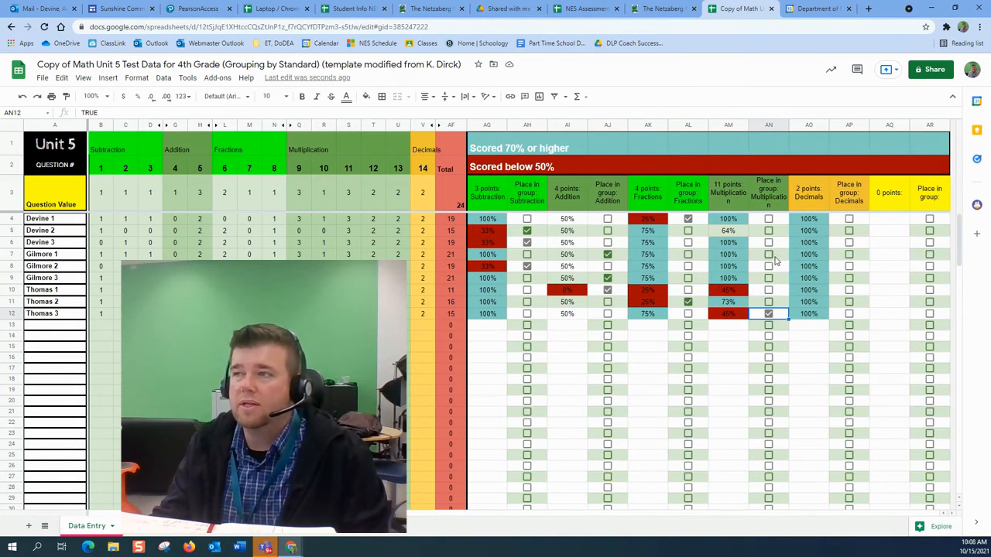
left_click(147, 526)
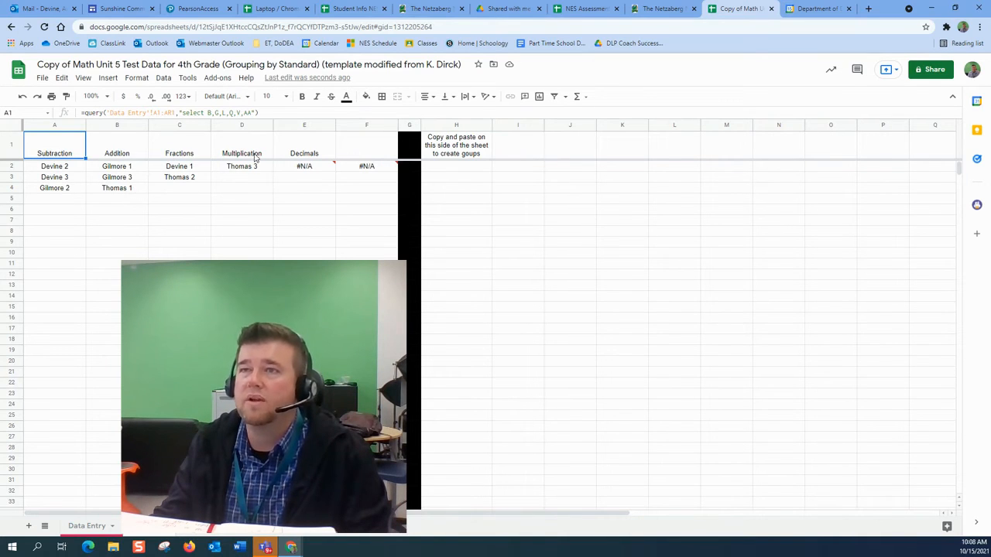
mouse_move(366, 170)
left_click(671, 236)
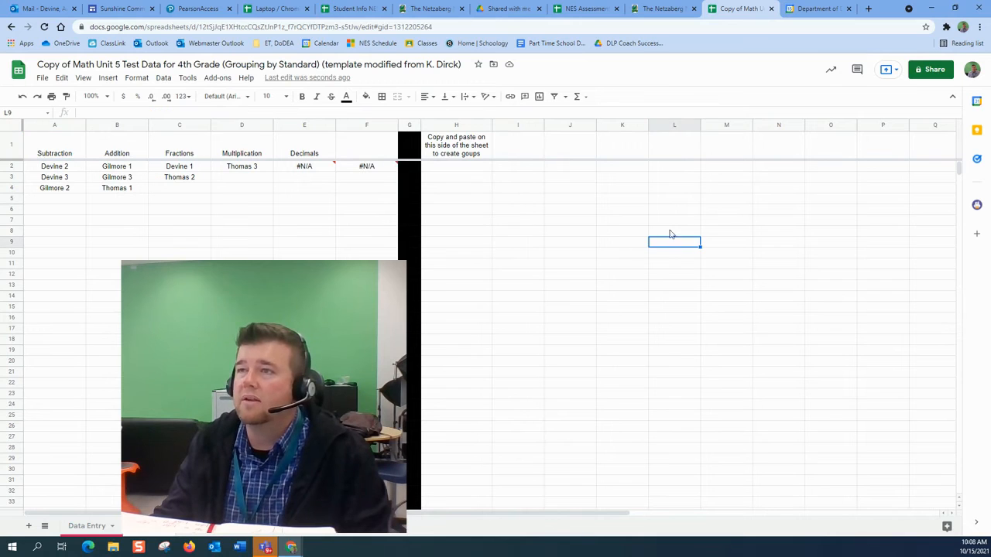
left_click_drag(59, 127, 364, 127)
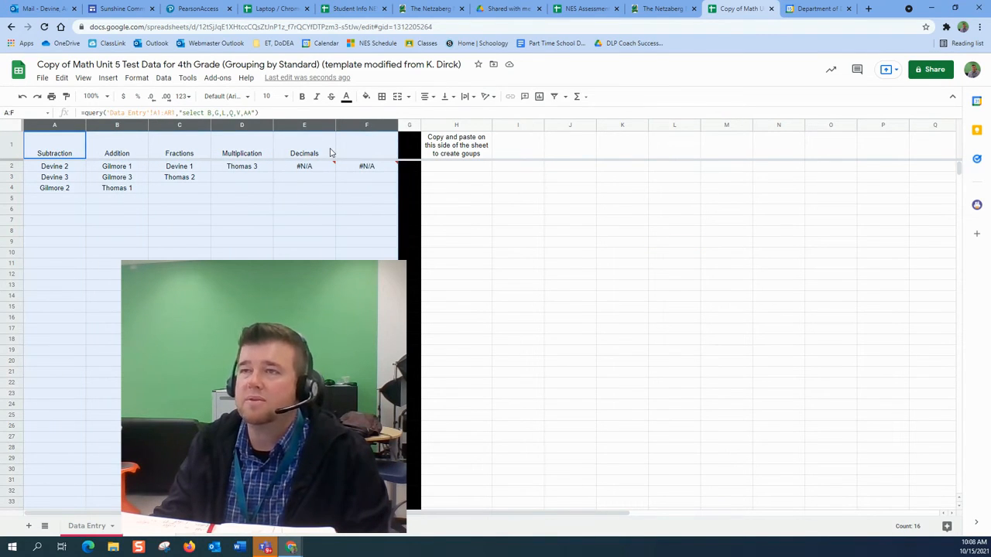
left_click(451, 256)
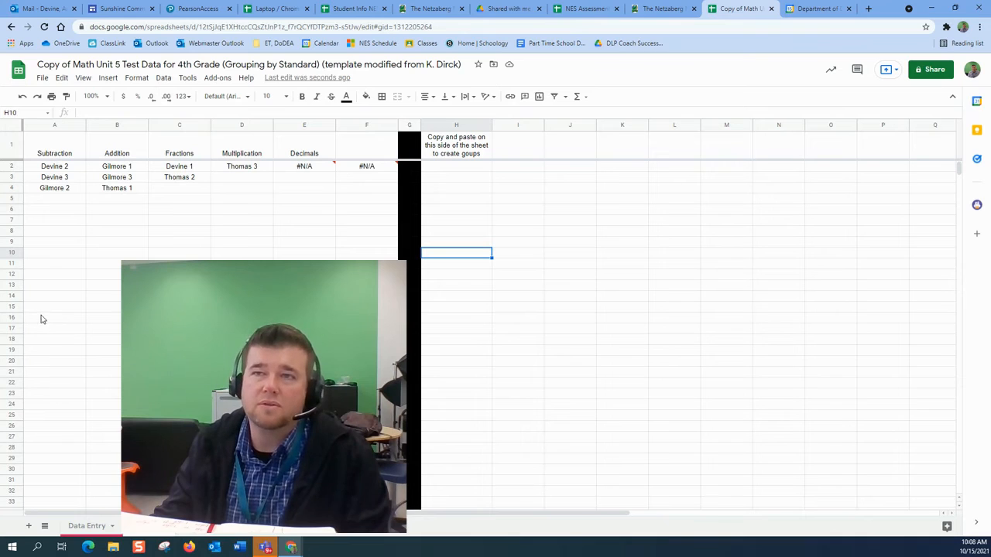
left_click_drag(51, 169, 46, 226)
key("ctrl+c")
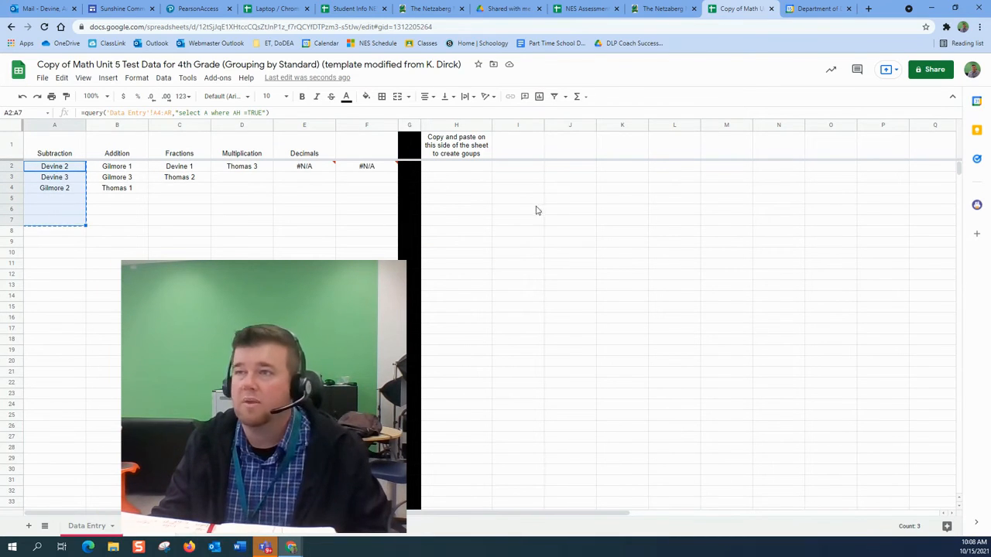
left_click(538, 217)
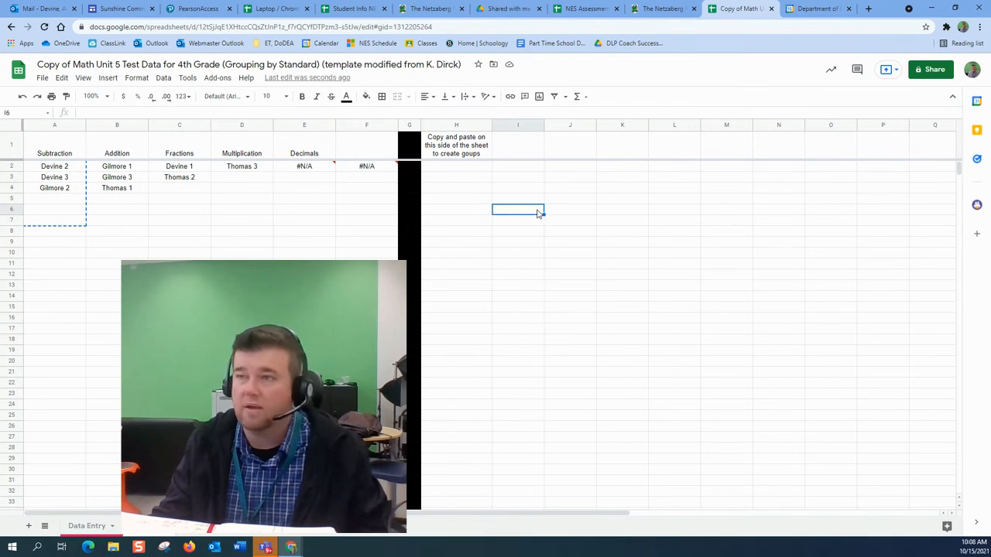
key("ctrl+v")
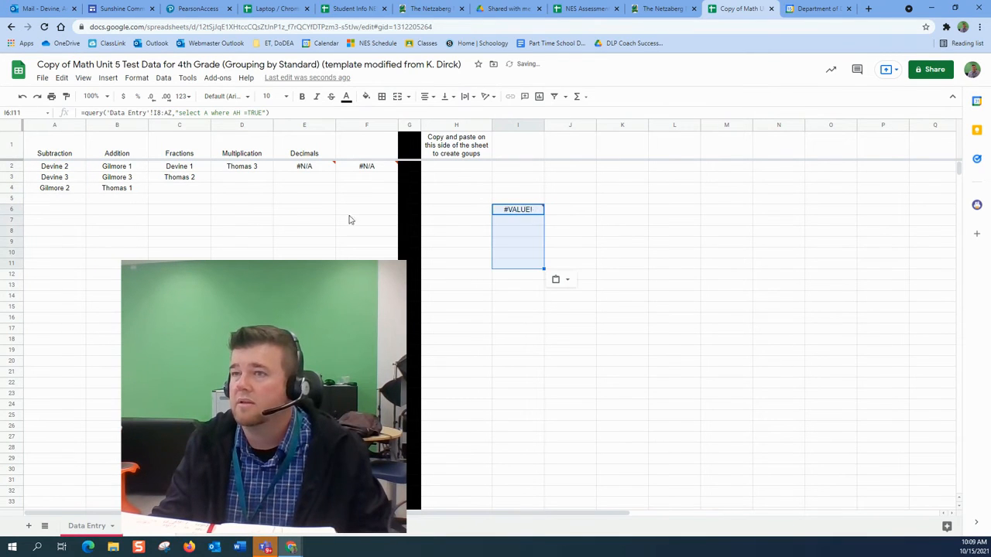
left_click(23, 96)
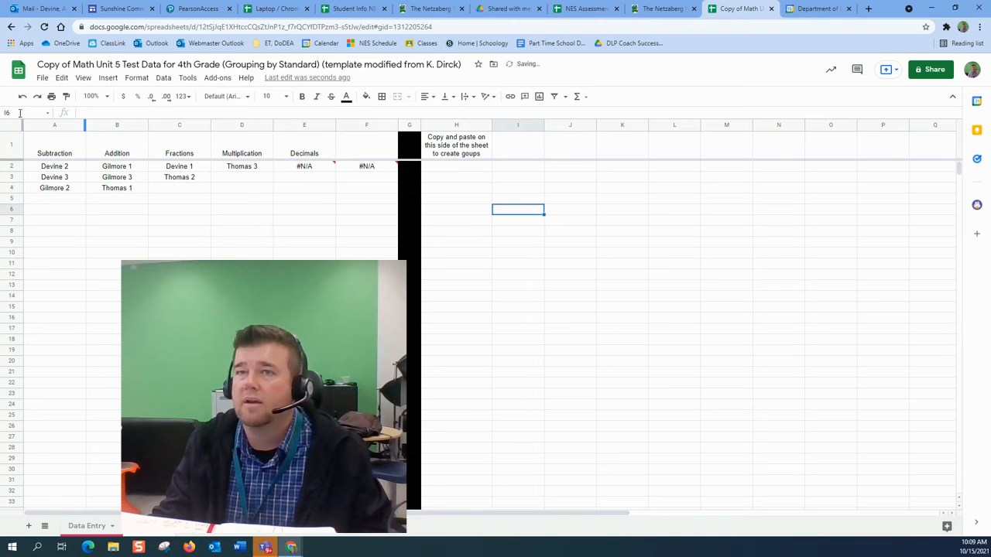
left_click(62, 169)
left_click(60, 222, "shift")
key("ctrl+c")
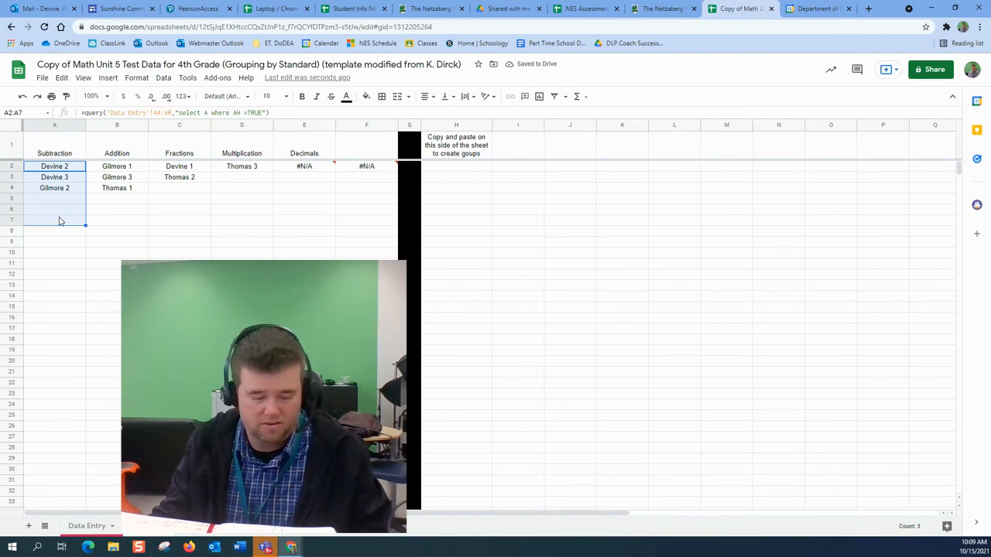
- Paste the three Subtraction students into I7 as values only
left_click(524, 224)
right_click(524, 224)
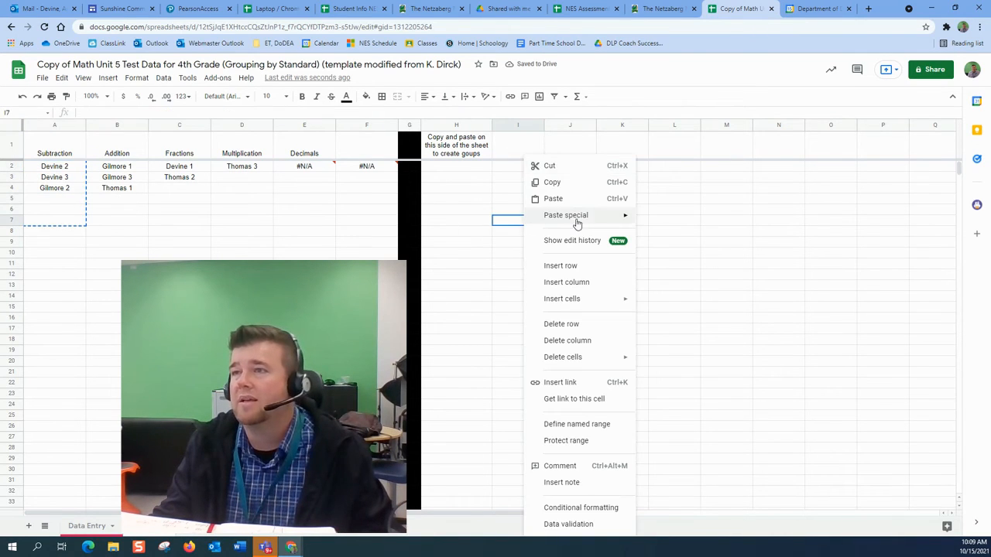
mouse_move(596, 218)
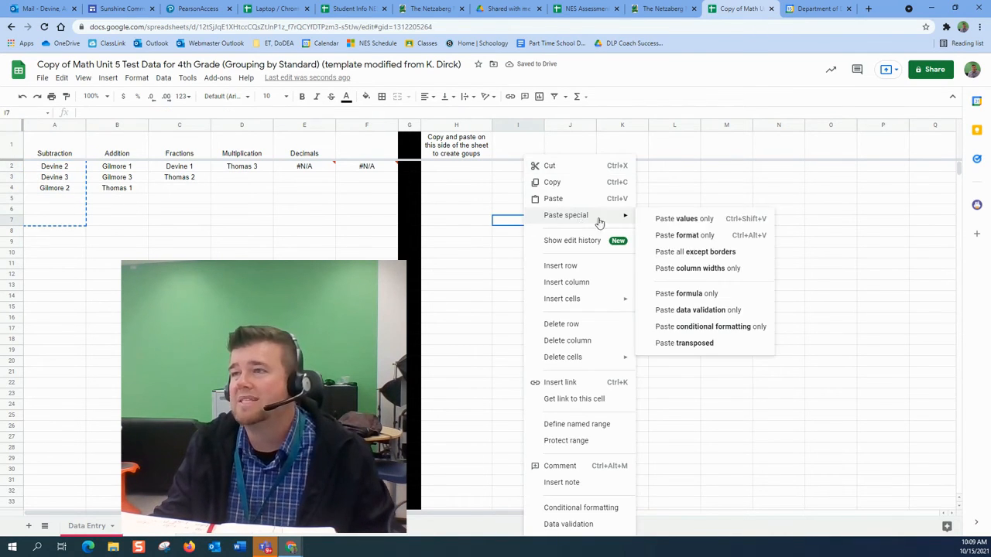
left_click(699, 220)
left_click(655, 257)
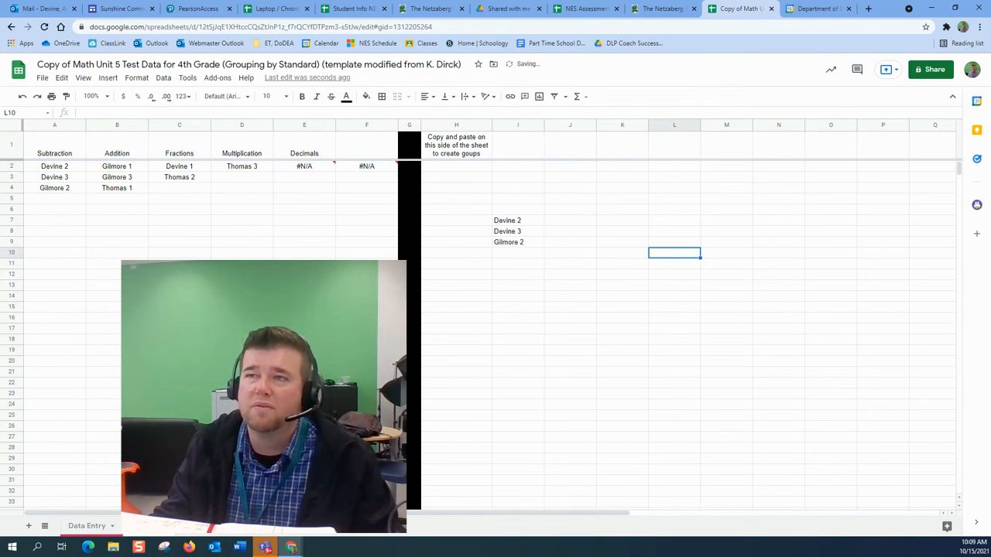
- Add headings 'Group 1' in I6 and 'Group 2' in J6, then go to Data Entry
left_click(510, 212)
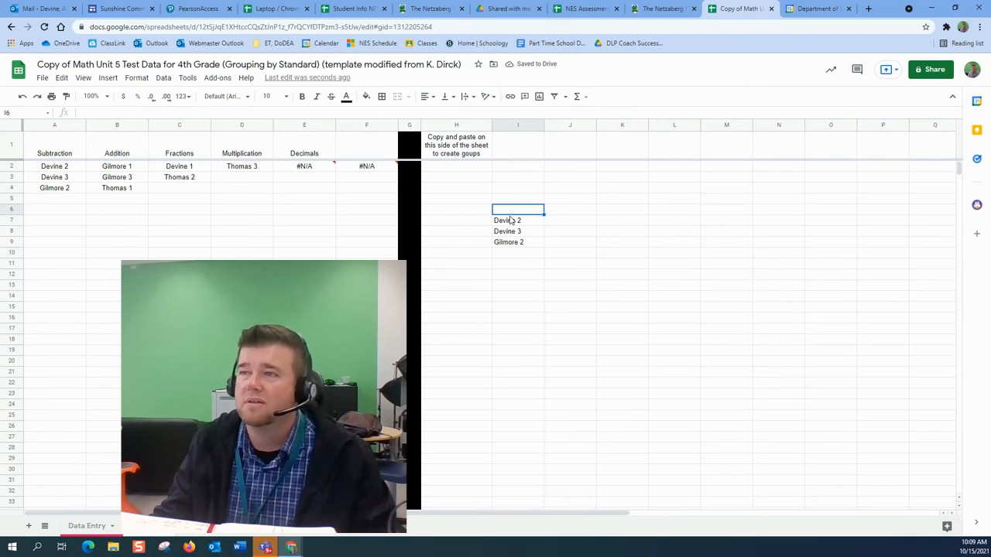
type("Group 1")
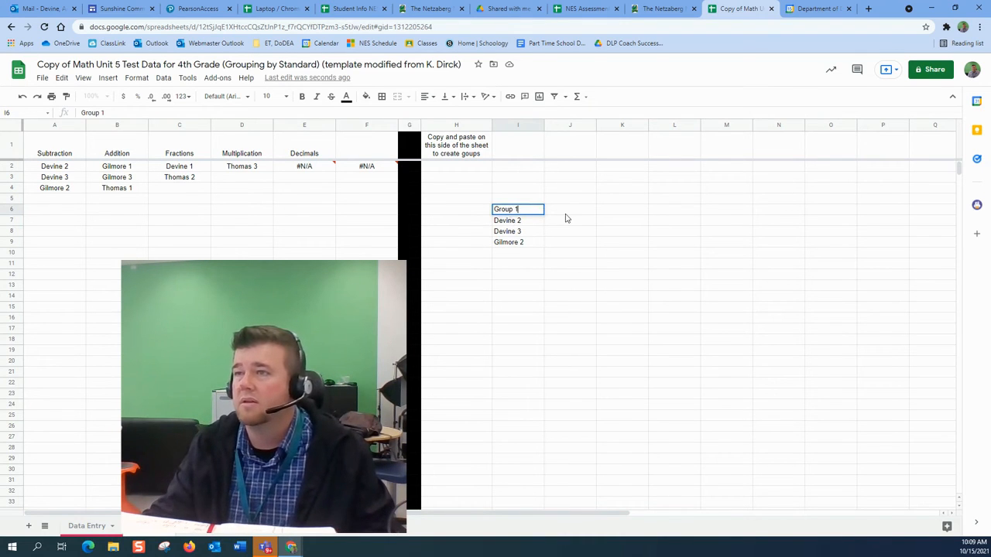
key("Tab")
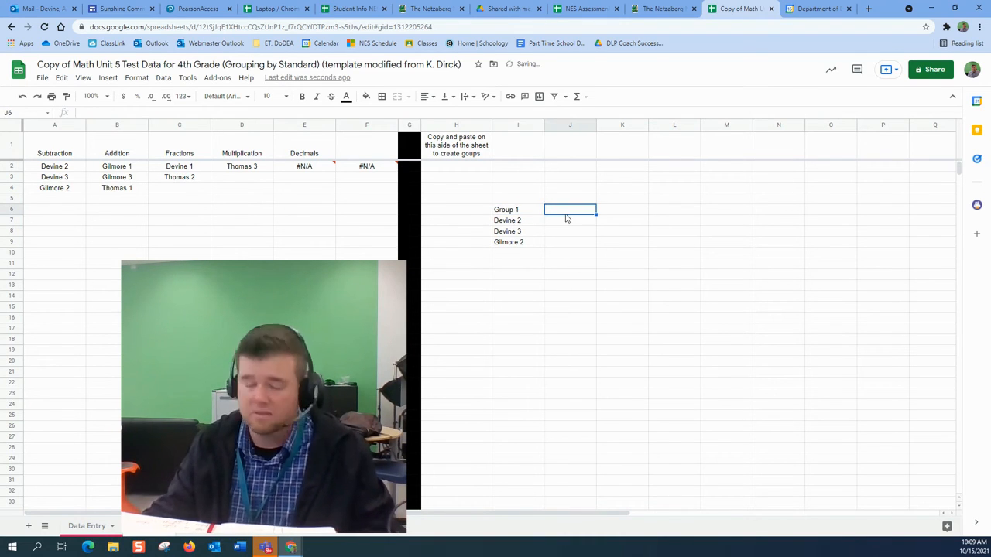
type("Group 2")
left_click(595, 255)
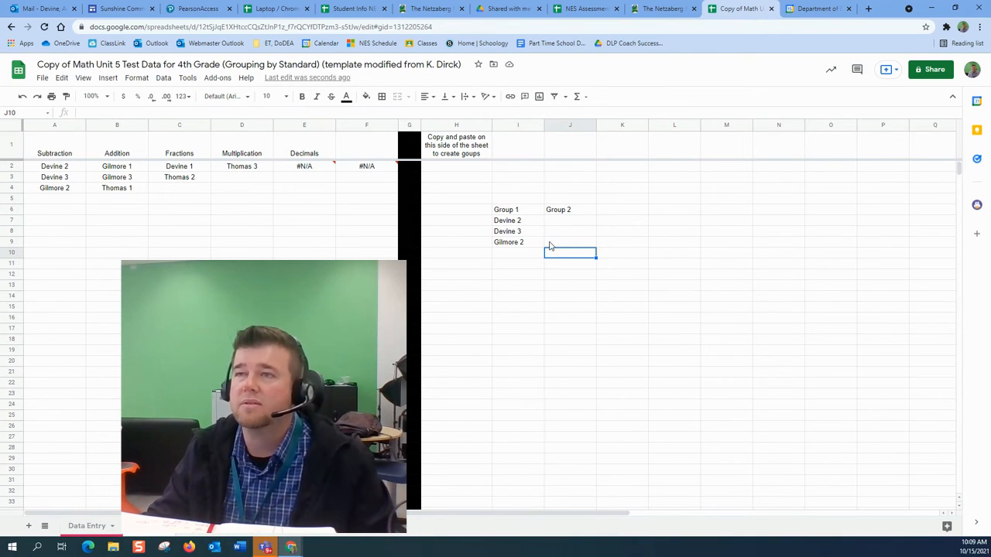
left_click(78, 530)
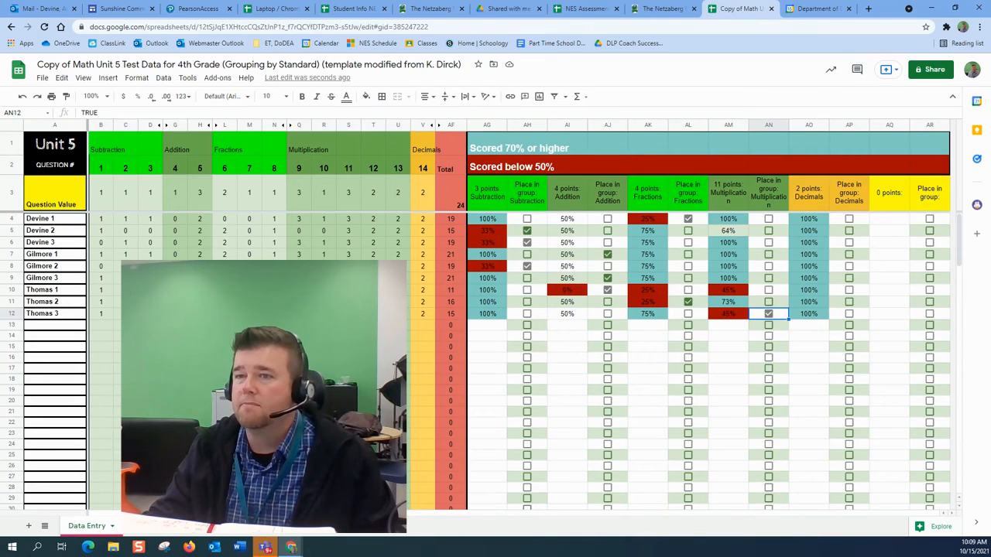
left_click(373, 488)
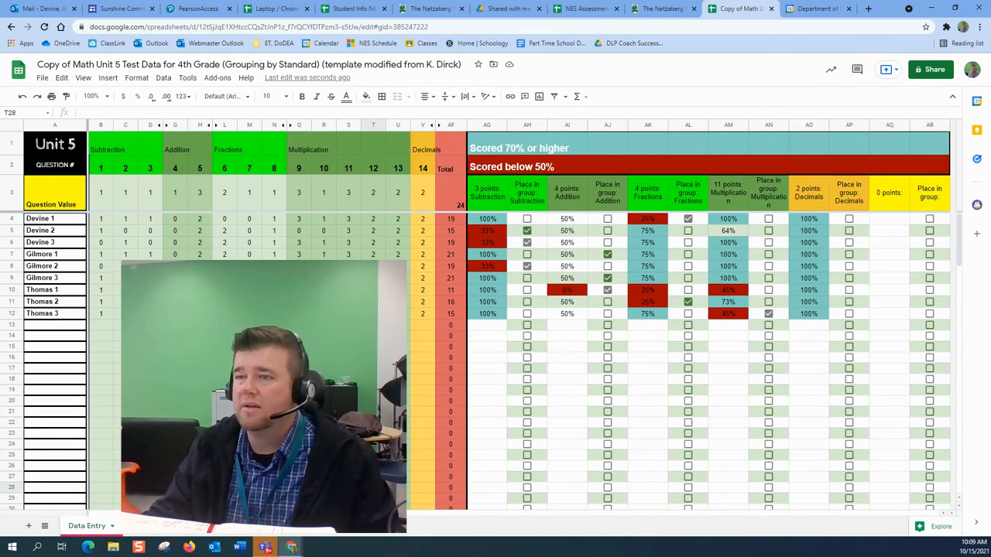
key("Left")
key("Left")
key("Left")
key("Left")
key("Left")
key("Left")
key("Left")
key("Left")
key("Left")
key("Left")
key("Left")
key("Left")
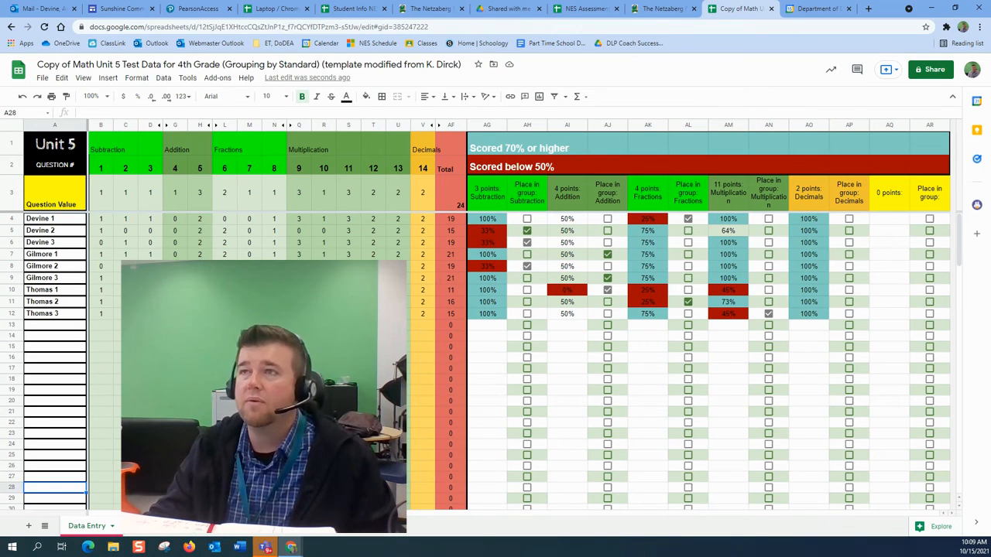
- Unhide the question columns between D–G, H–L, N–Q and V–AF
left_click(160, 125)
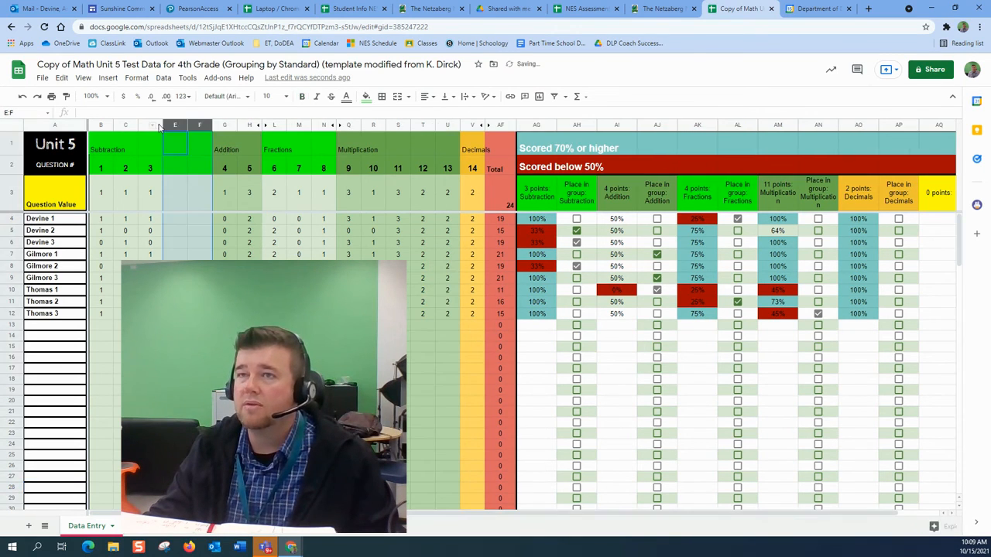
left_click(260, 125)
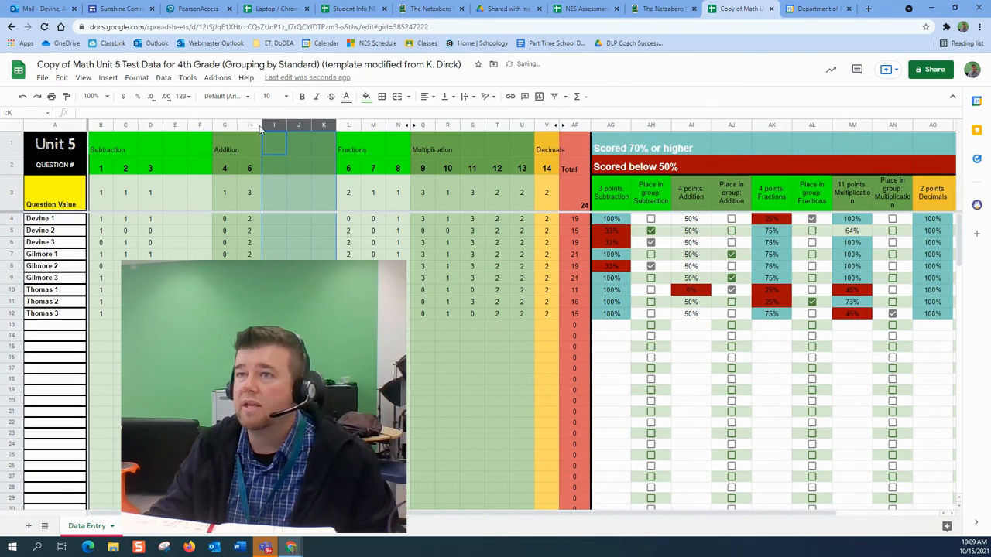
left_click(408, 125)
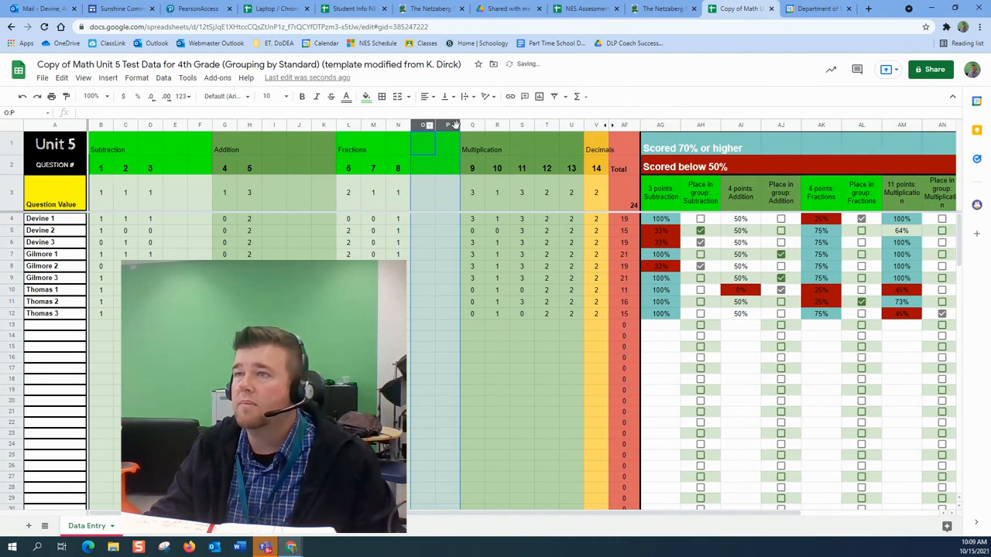
left_click(609, 124)
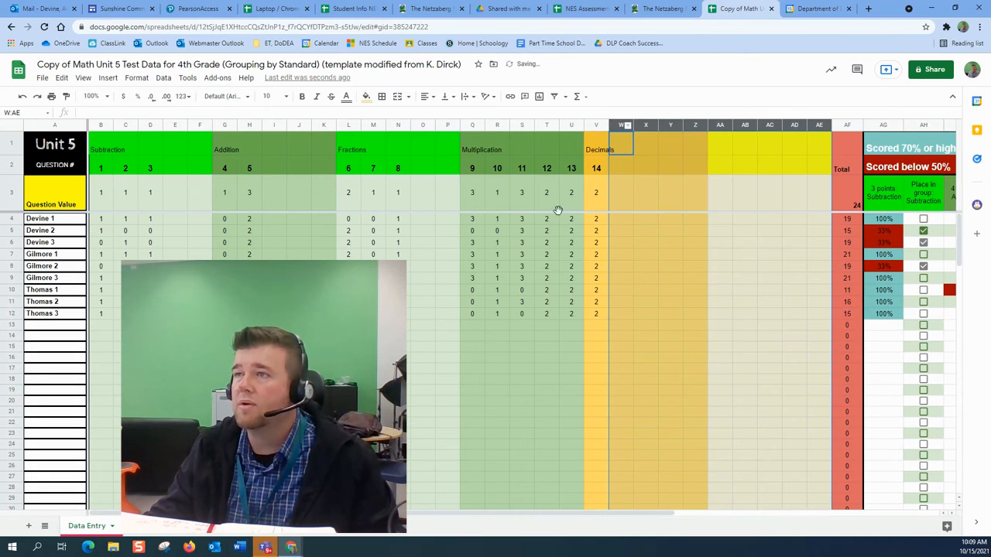
left_click(103, 144)
- Review the Addition, Fractions, Multiplication and Subtraction question columns, then return to the grouping sheet
left_click(229, 144)
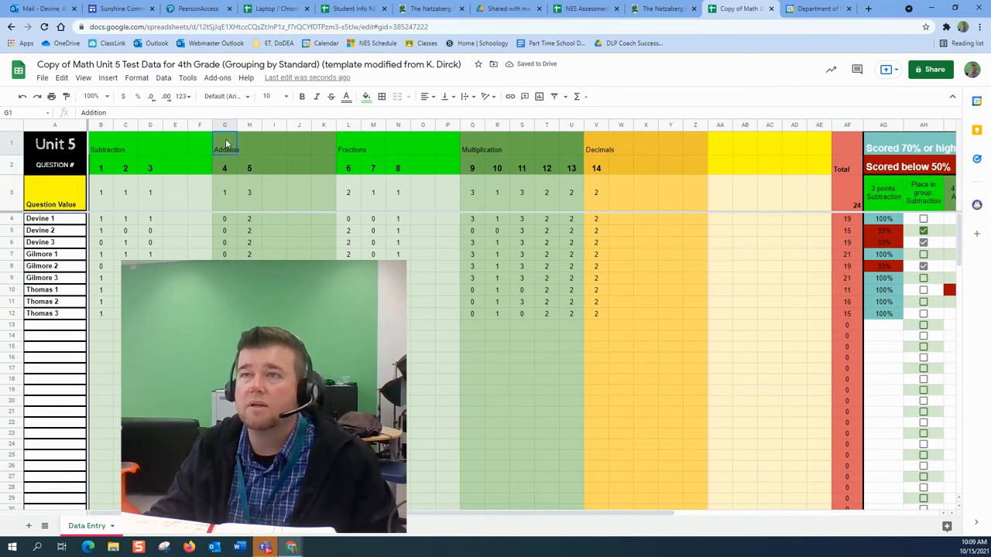
left_click(345, 147)
left_click(466, 146)
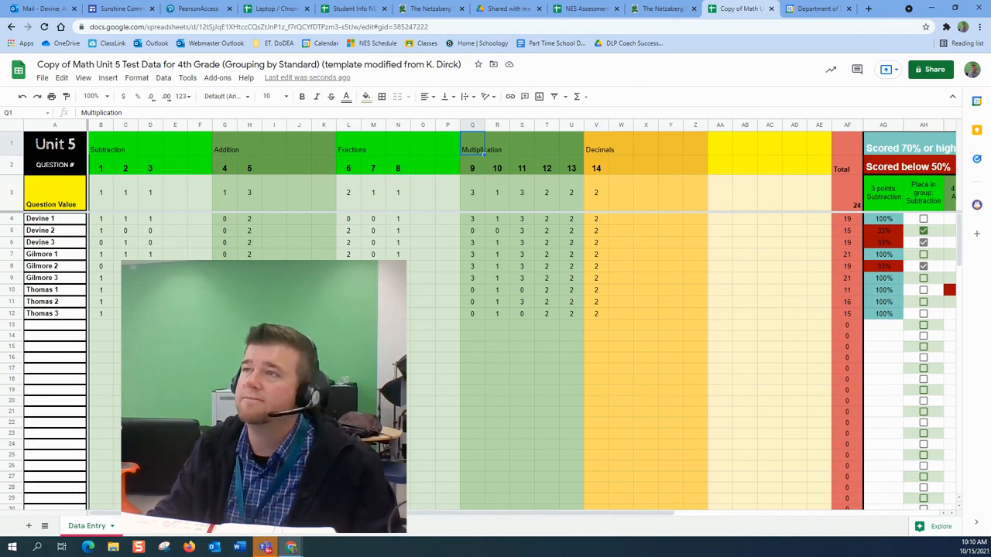
left_click(154, 151)
left_click_drag(336, 513, 367, 514)
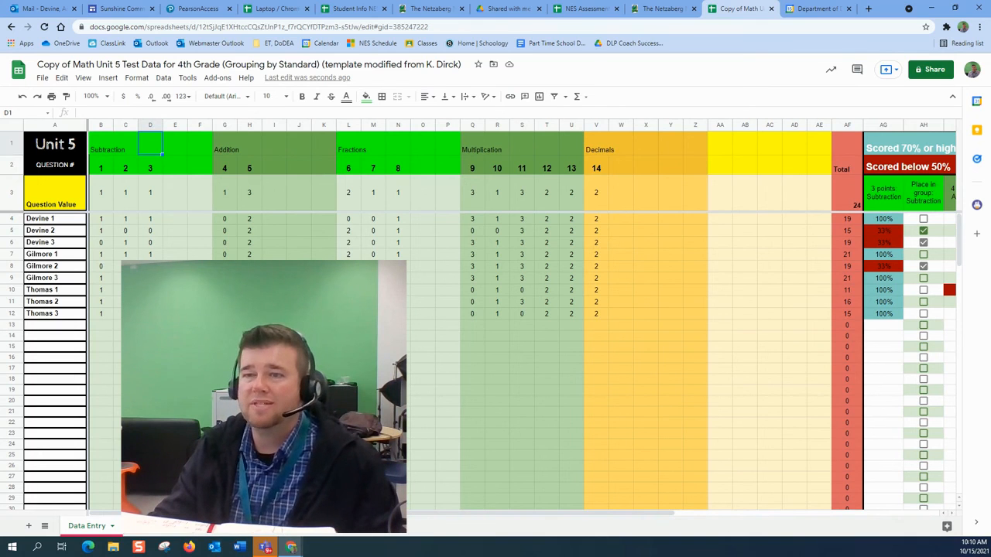
left_click(132, 528)
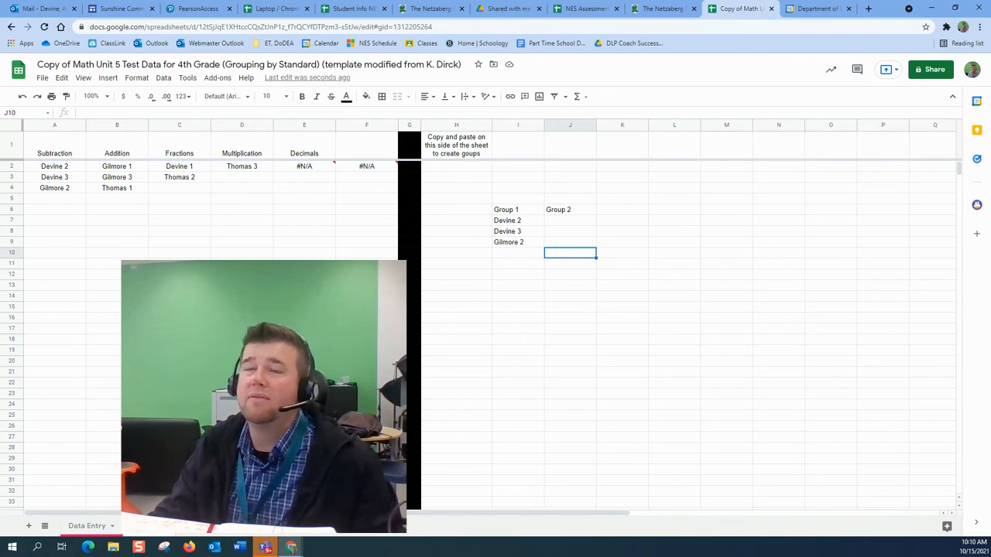
- Return to the Data Entry sheet and select a few cells in the score grid
left_click(471, 416)
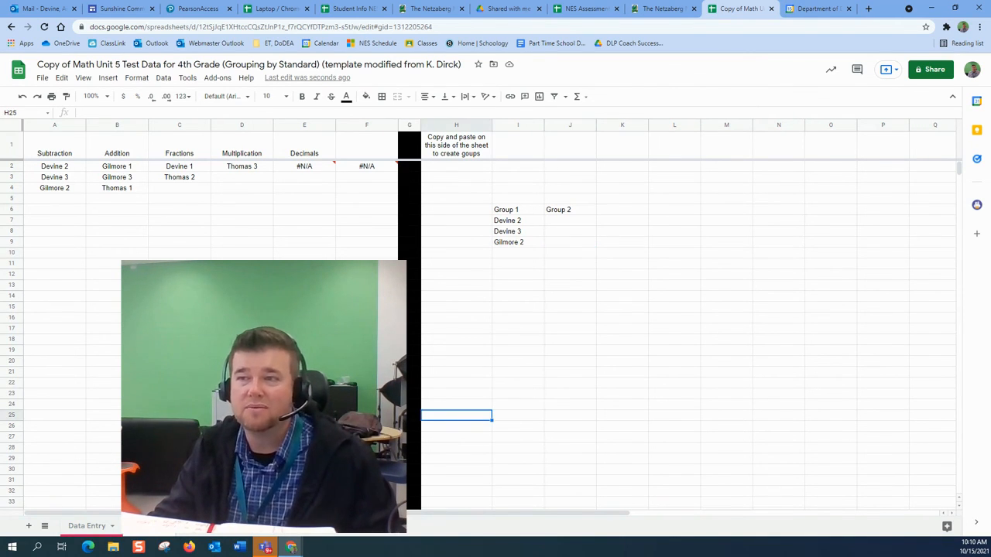
left_click(97, 523)
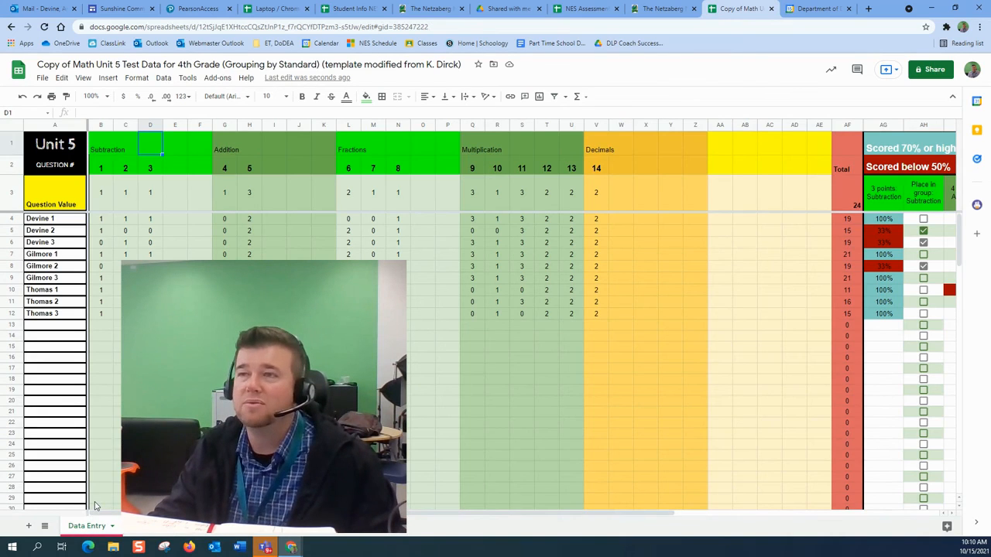
left_click(418, 264)
left_click(373, 266)
left_click(175, 278)
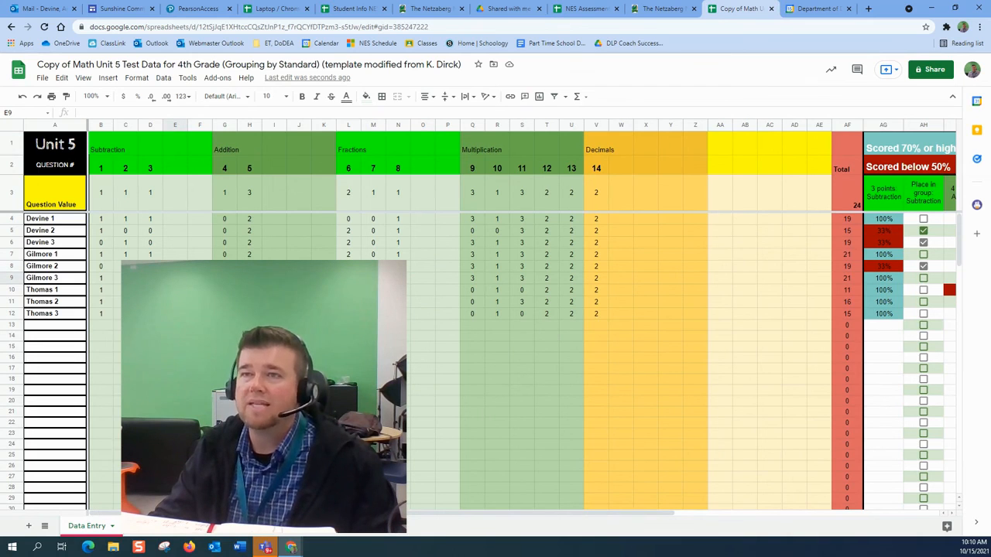